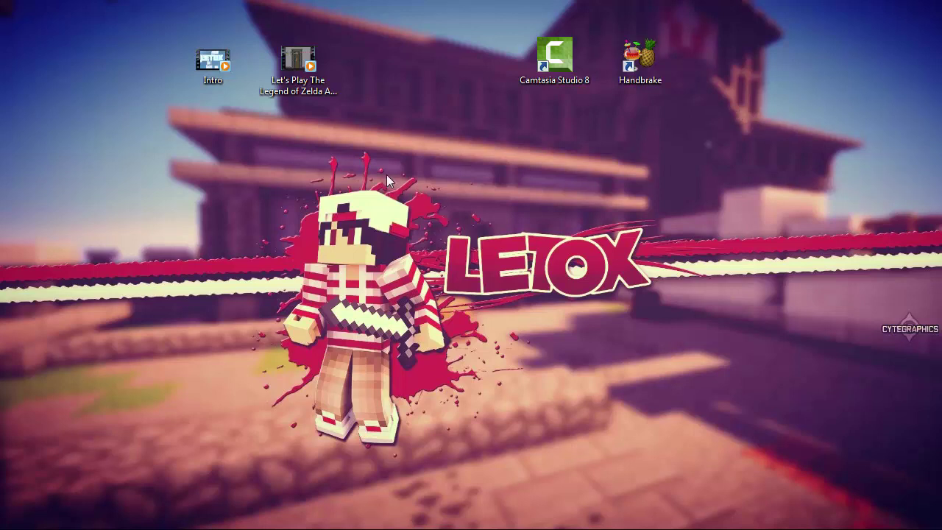
left_click_drag(326, 174, 286, 153)
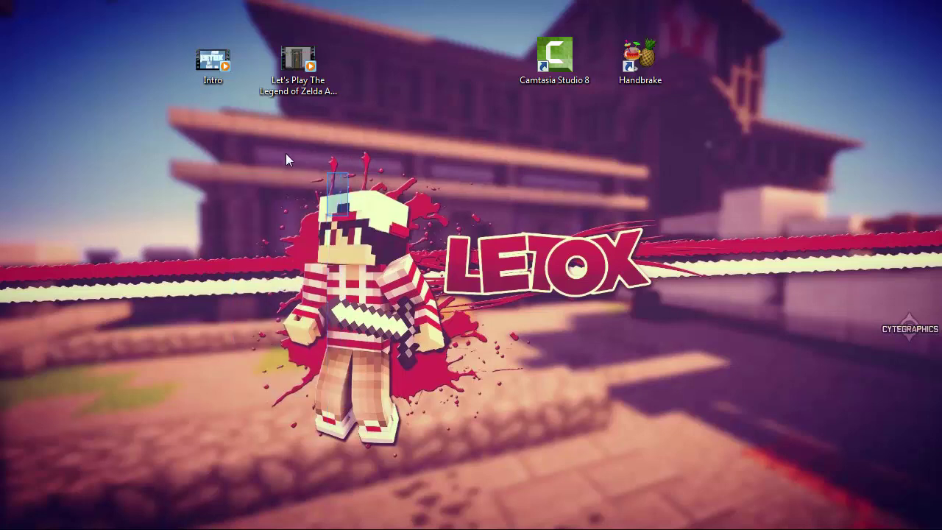
left_click_drag(31, 140, 295, 306)
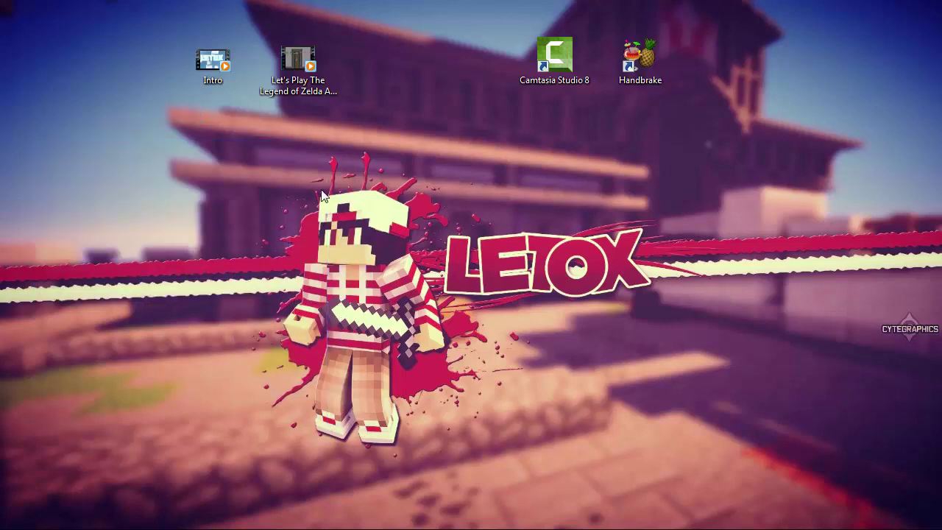
Step: Open the Zelda A Link to the Past Part 17 video from the desktop in VLC media player
left_click(309, 85)
right_click(310, 85)
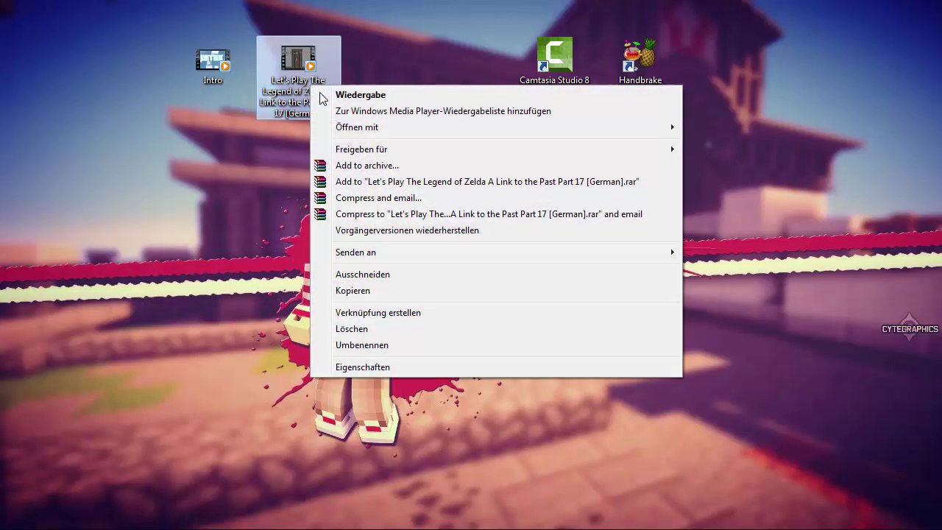
mouse_move(442, 128)
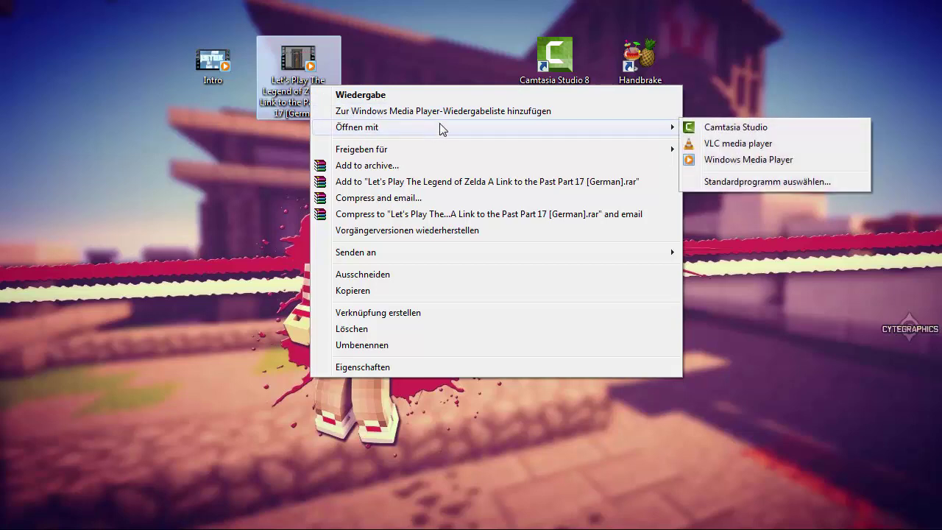
left_click(754, 144)
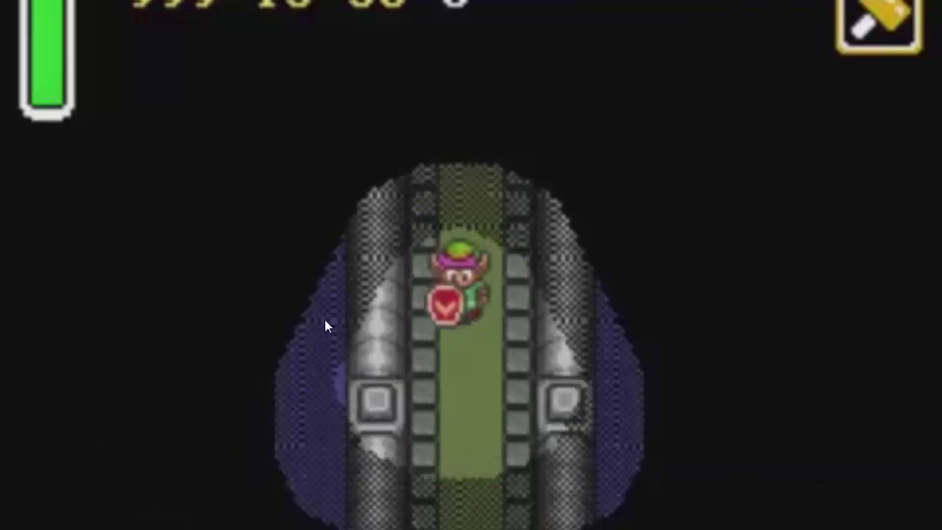
Step: Leave full-screen playback, then shrink and reposition the player window so its playback controls fit on the desktop
key("Escape")
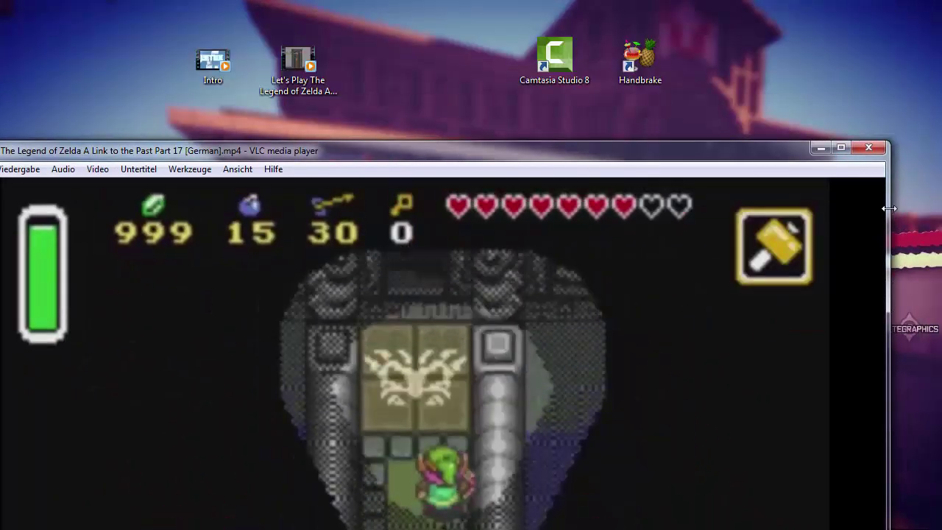
left_click_drag(888, 206, 791, 193)
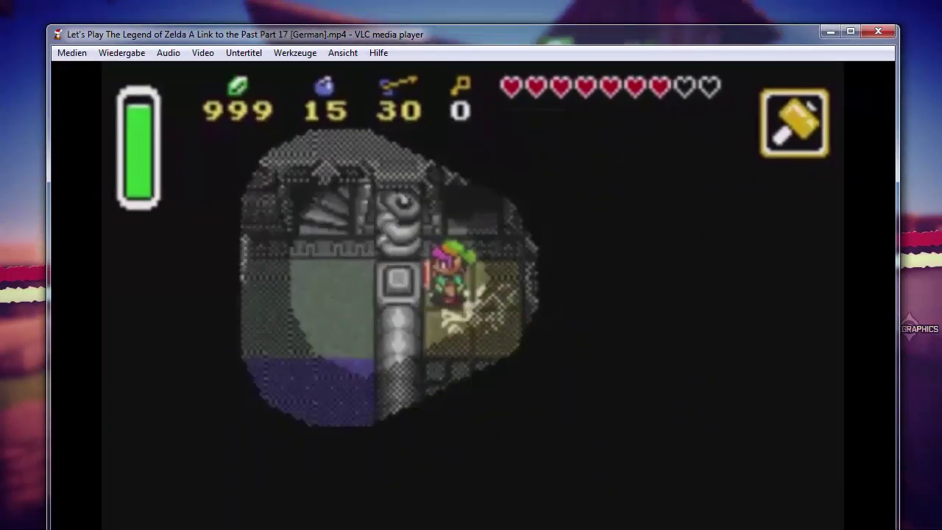
left_click_drag(614, 529, 612, 511)
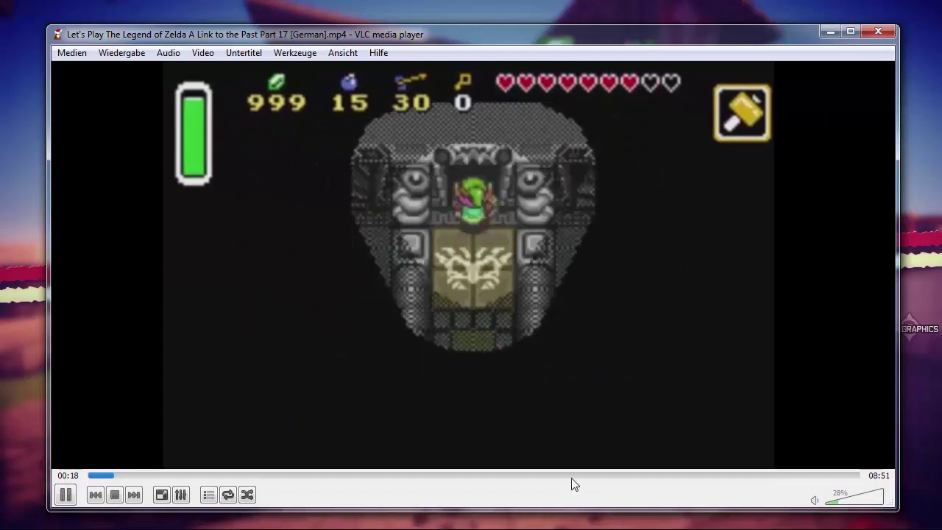
left_click_drag(359, 33, 359, 15)
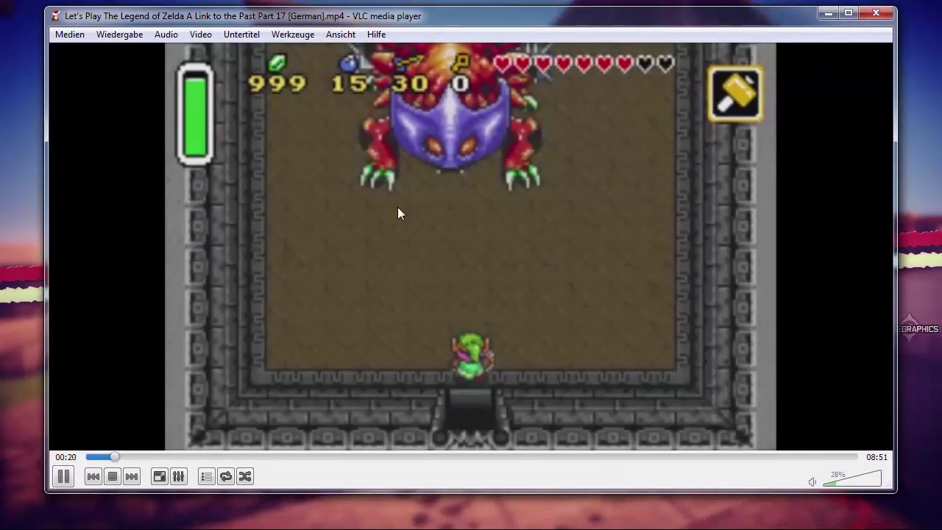
Step: Sample the video at its beginning, middle and near its end, and close the player
scroll(469, 258, "up", 1)
scroll(469, 265, "down", 1)
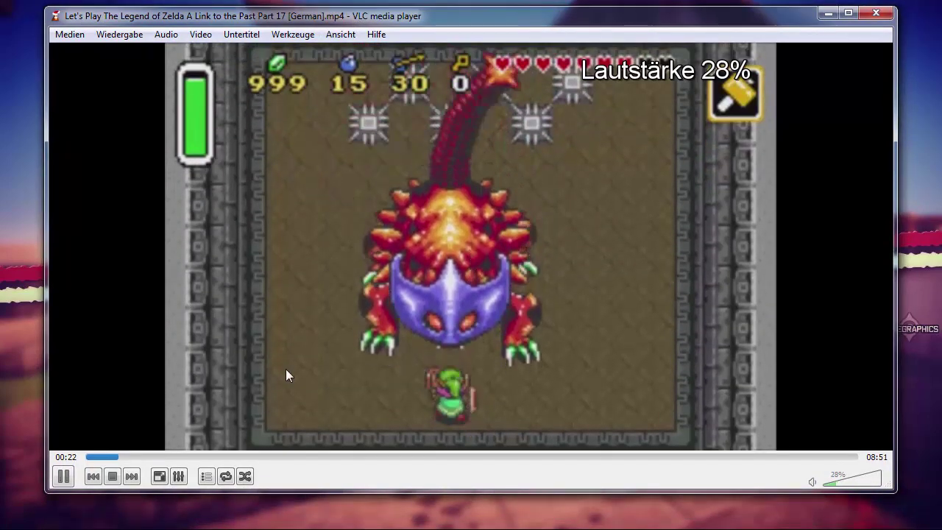
left_click(96, 458)
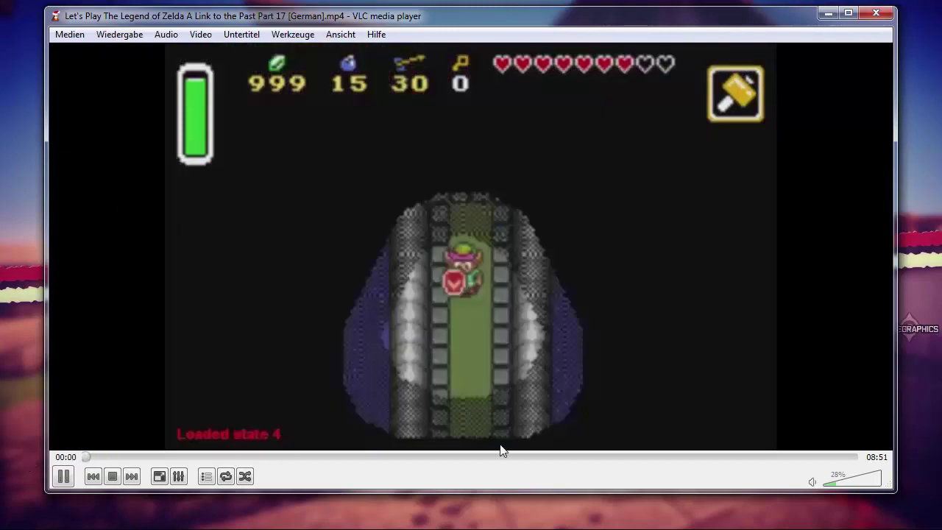
left_click(502, 457)
left_click(710, 460)
left_click(795, 458)
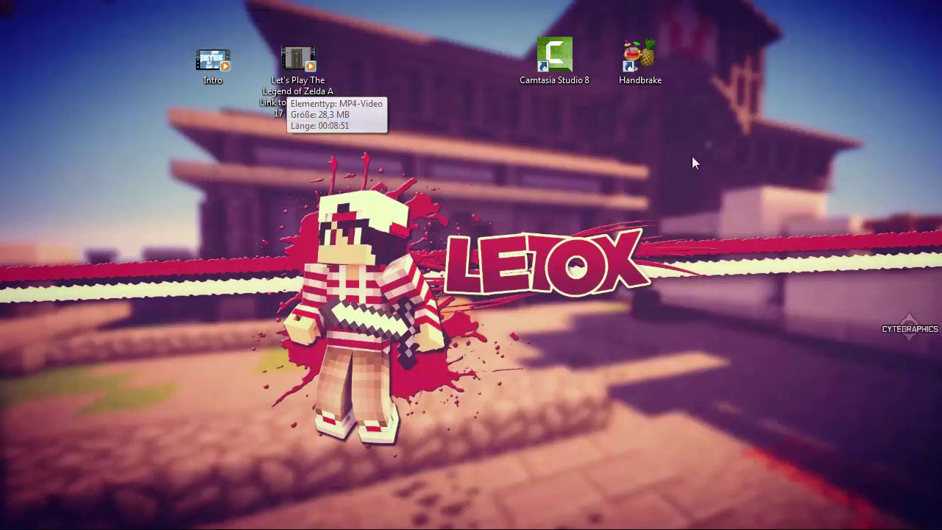
Step: Check the Zelda video's file size in its Windows properties and close them
right_click(292, 74)
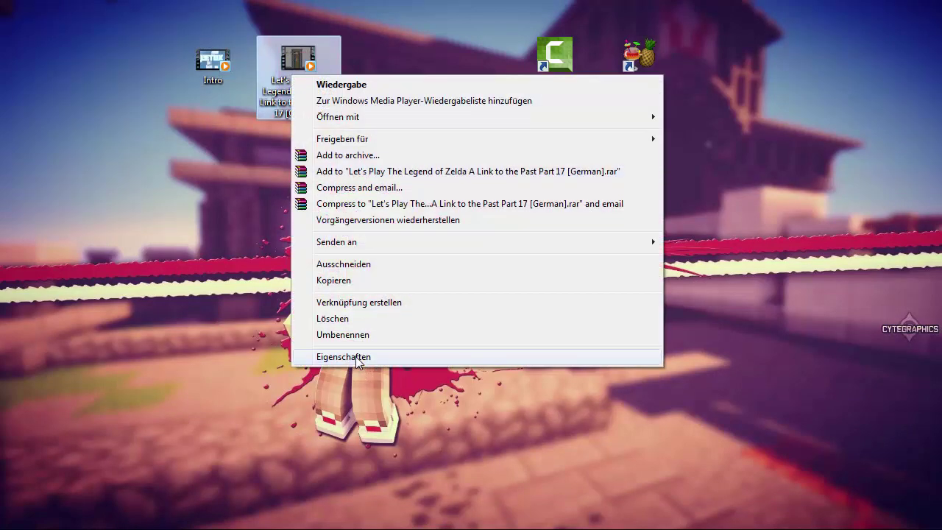
left_click(355, 357)
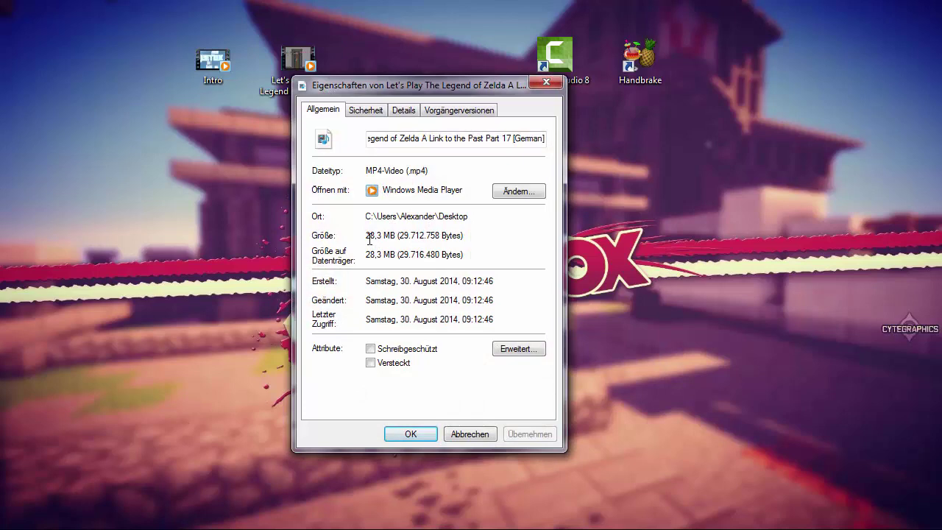
double_click(389, 235)
left_click(370, 256)
left_click(555, 85)
Step: Move the Handbrake desktop shortcut between the Zelda video and the Camtasia Studio 8 shortcut
left_click_drag(639, 59, 472, 63)
Step: Reopen the Zelda video's file properties to highlight its size, and close them again
left_click(313, 91)
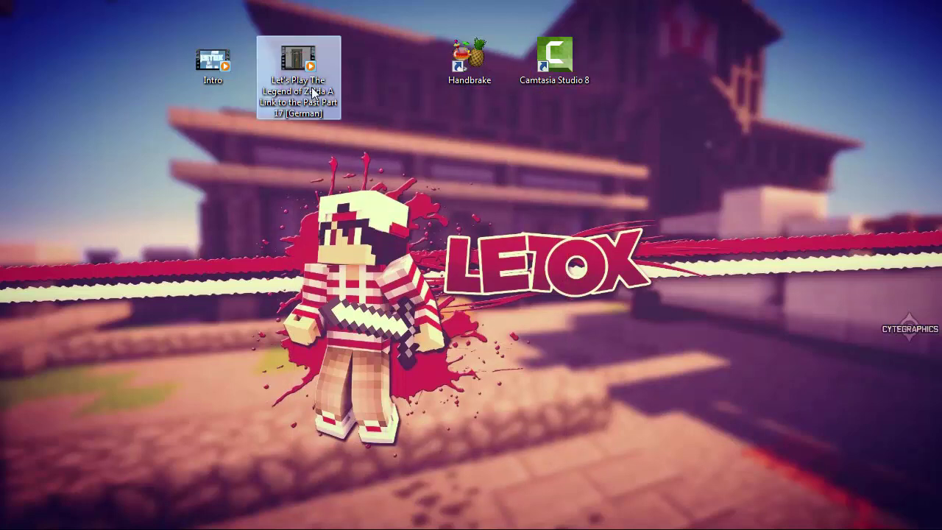
right_click(313, 91)
left_click(362, 368)
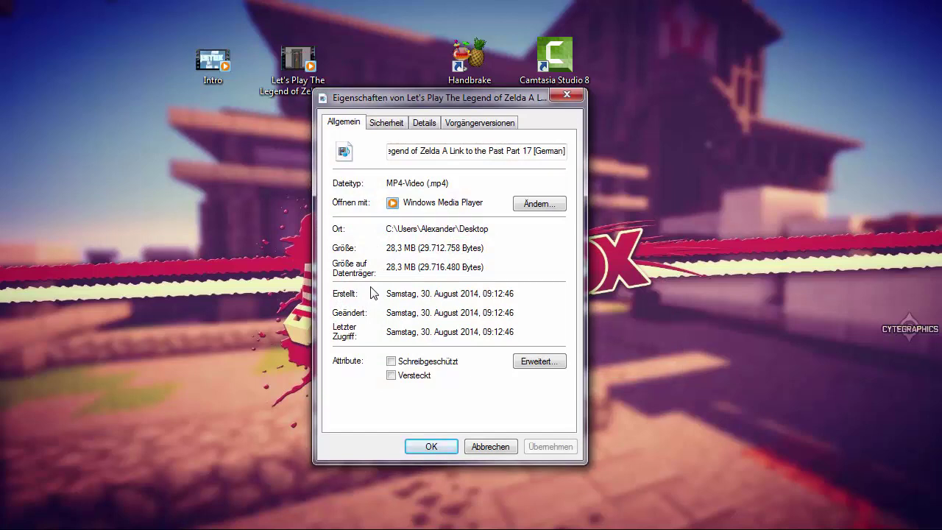
left_click_drag(388, 248, 449, 249)
left_click(449, 249)
left_click(567, 95)
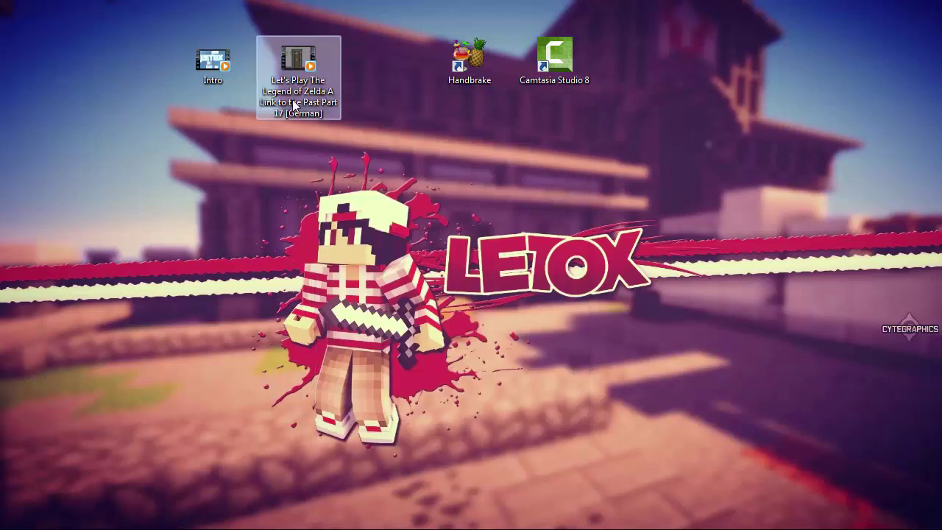
Step: Launch HandBrake from its desktop shortcut
double_click(450, 72)
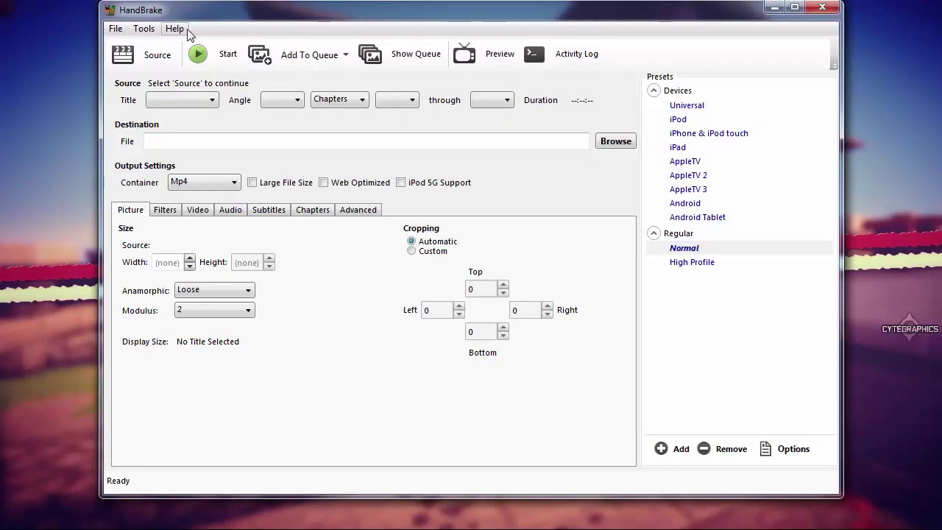
Step: Look through the Advanced, Chapters, Subtitles, Audio, Video, Filters and Picture settings of the empty HandBrake project
left_click(358, 212)
left_click(313, 211)
left_click(269, 211)
left_click(231, 212)
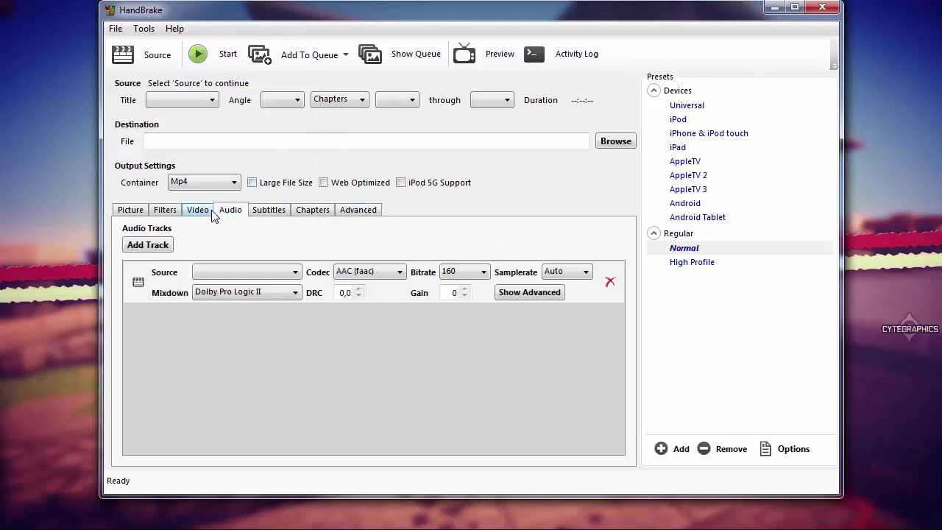
left_click(198, 211)
left_click(154, 212)
left_click(133, 211)
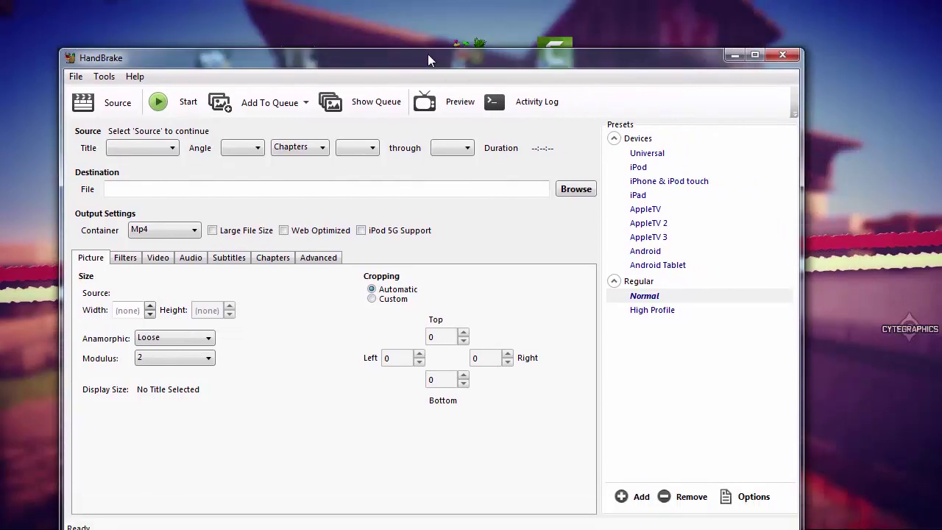
Step: Reposition the HandBrake window and load the Zelda Part 17 video from the desktop as its source
left_click_drag(428, 54, 424, 35)
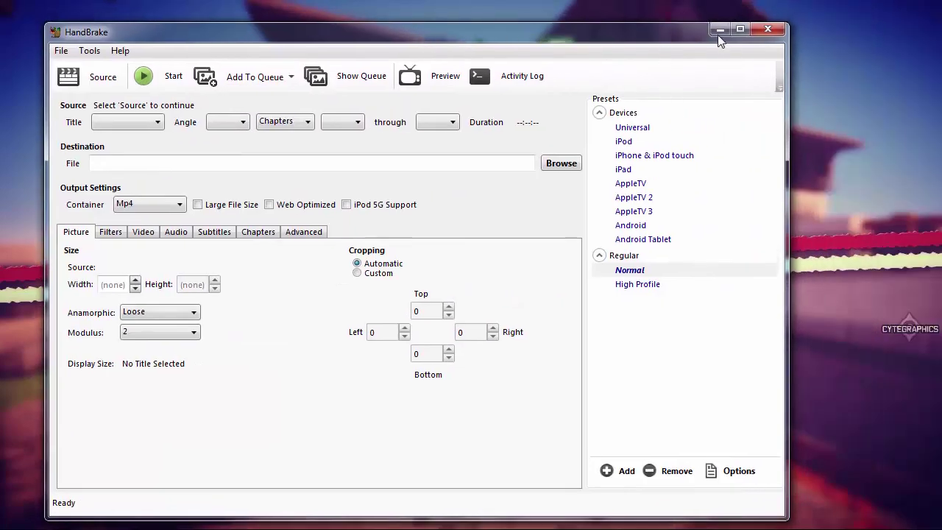
left_click(720, 30)
left_click_drag(298, 63, 464, 515)
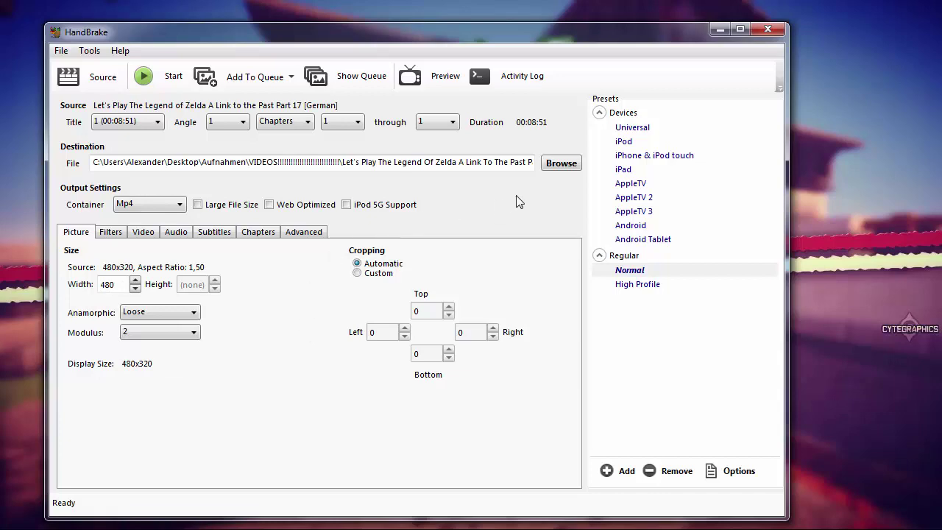
Step: Set the output destination to the Desktop with the file name Test in mp4 format
left_click(561, 163)
left_click(109, 144)
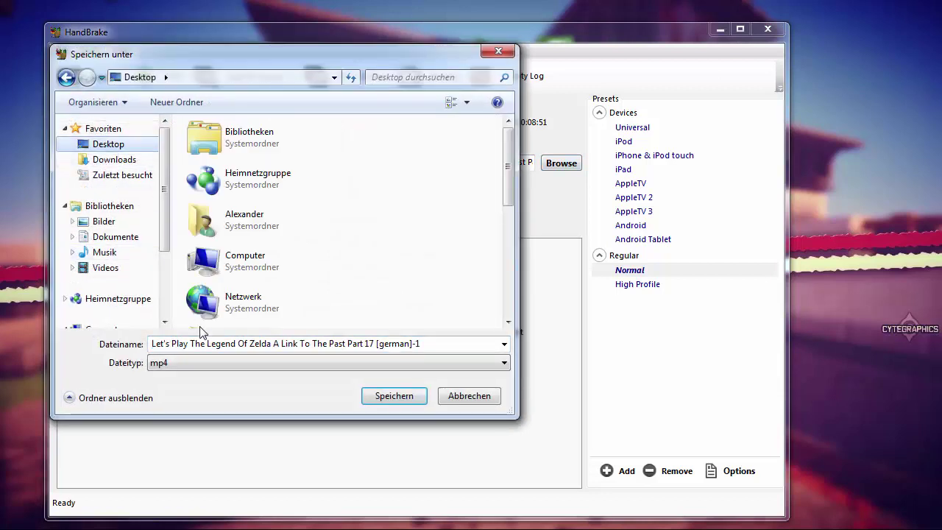
left_click(432, 343)
left_click(424, 343)
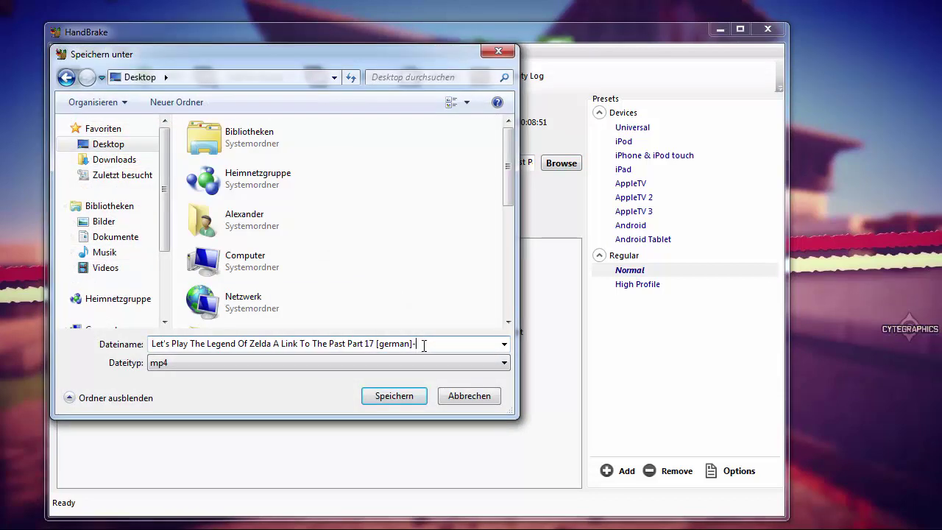
key("BackSpace")
key("BackSpace")
key("BackSpace")
key("BackSpace")
key("BackSpace")
key("BackSpace")
key("BackSpace")
key("BackSpace")
key("BackSpace")
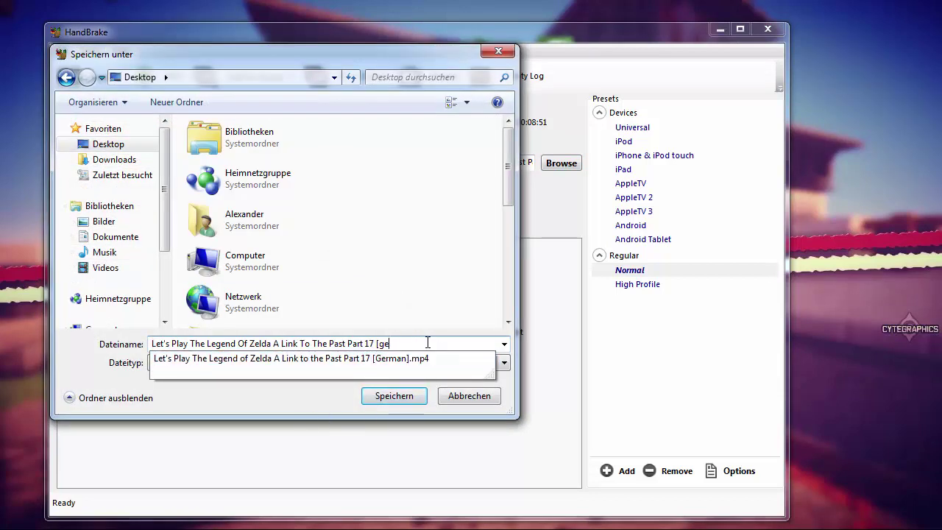
left_click_drag(427, 343, 144, 353)
key("BackSpace")
type("Test")
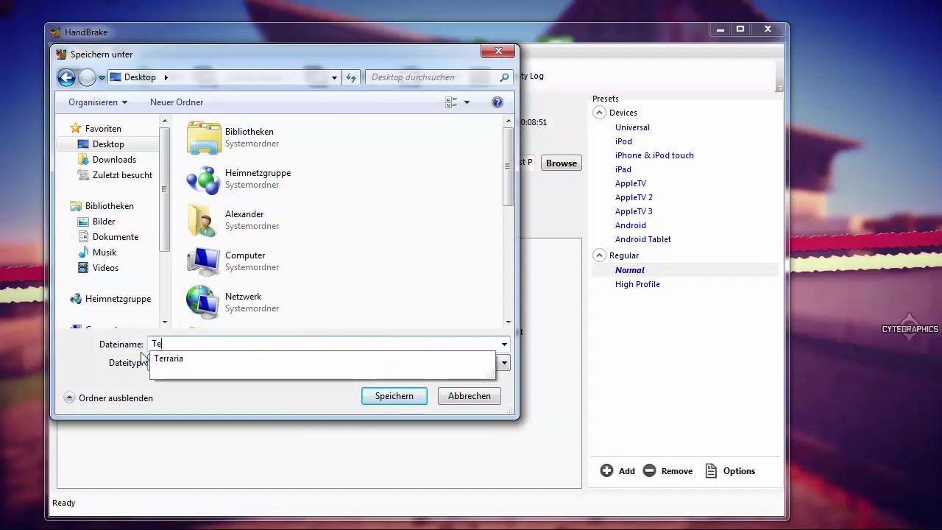
left_click(404, 402)
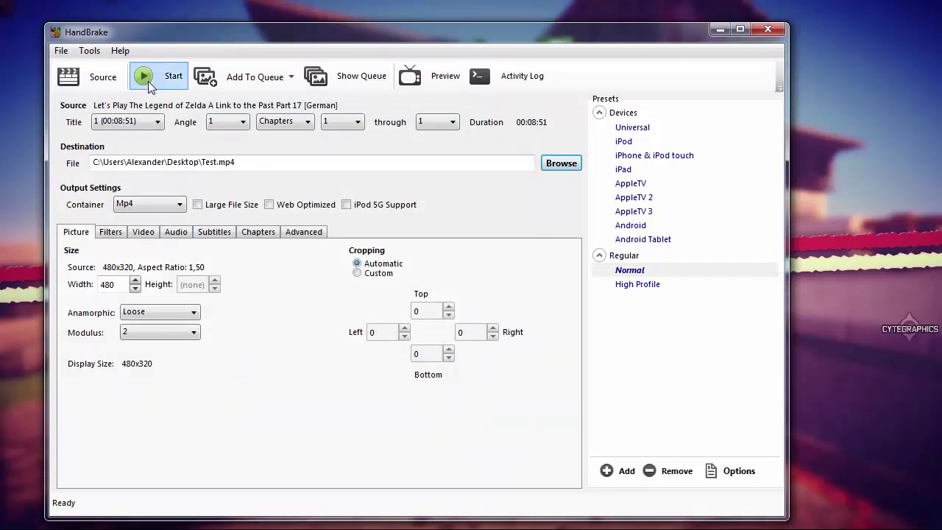
Step: Review the loaded video's Video, Audio, Subtitles, Chapters, Advanced, Filters and Picture settings without changing them
left_click(133, 234)
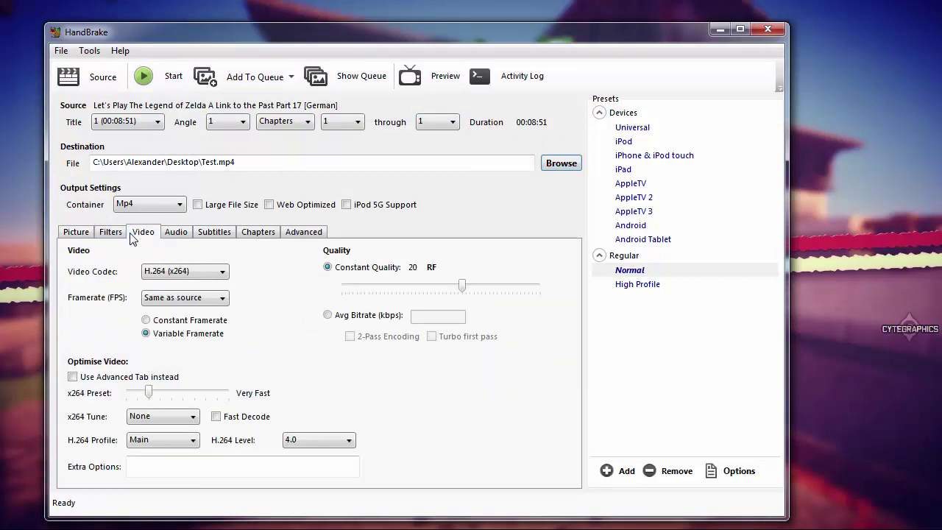
left_click(172, 234)
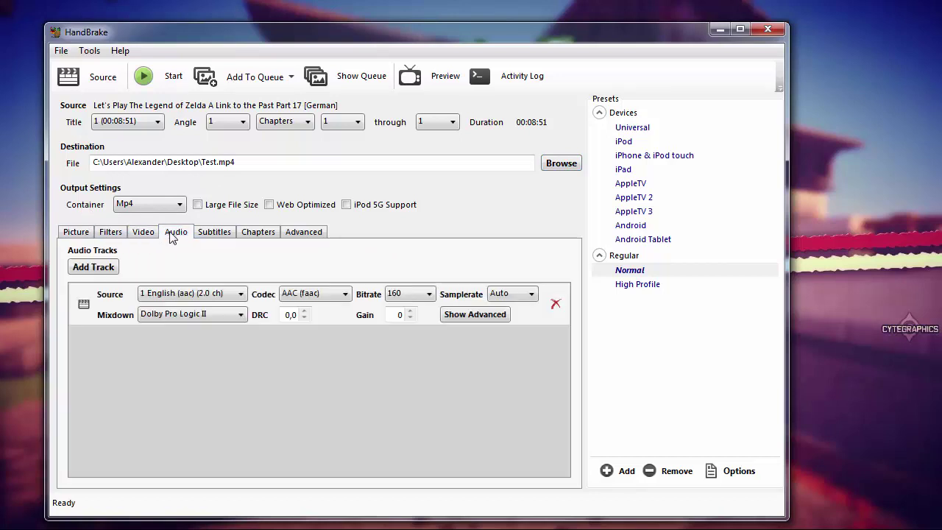
left_click(207, 237)
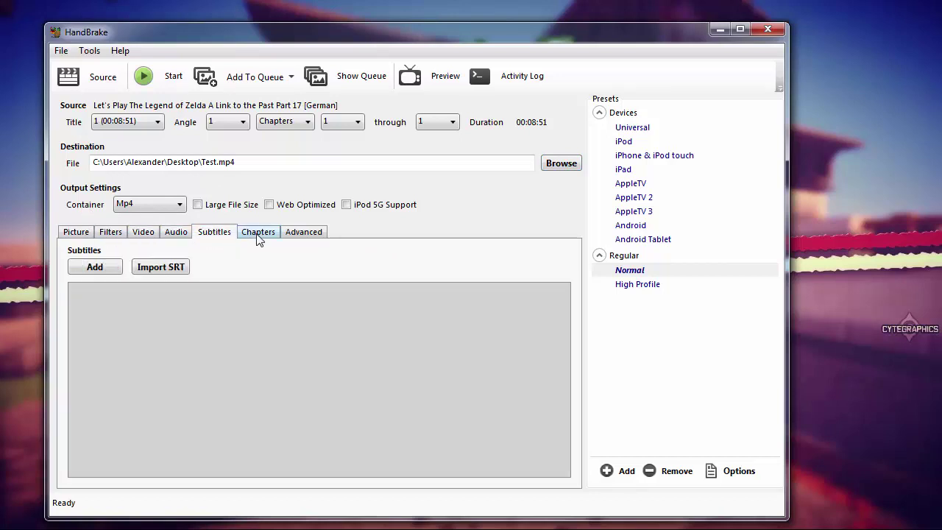
left_click(258, 234)
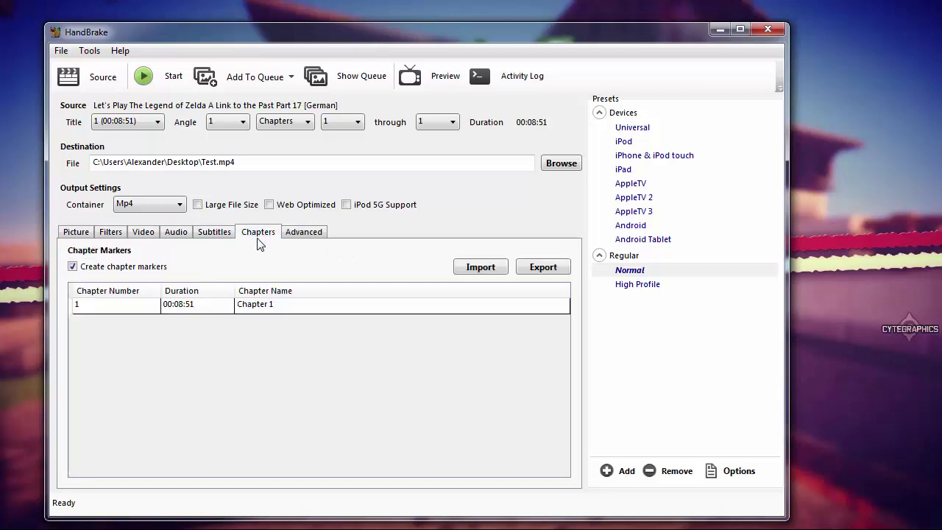
left_click(307, 231)
left_click(116, 235)
left_click(86, 240)
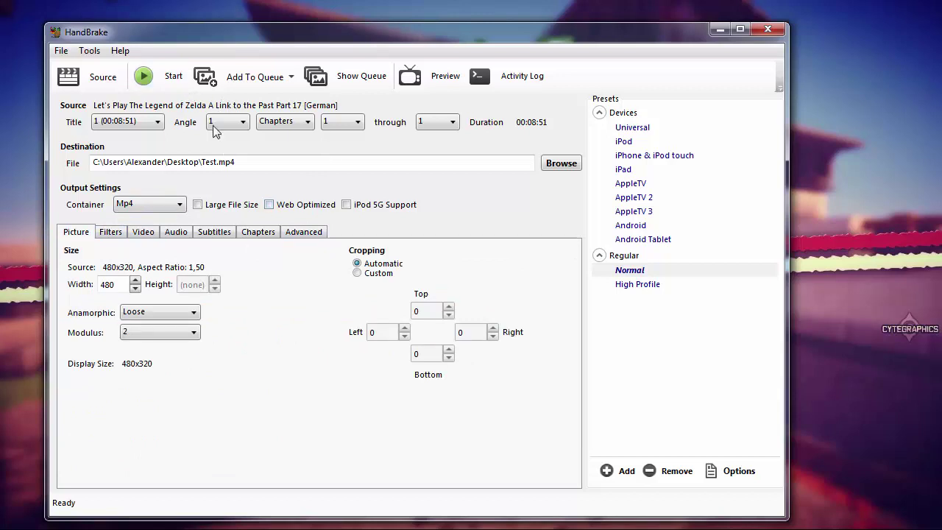
Step: Start encoding the video and move the Test output file to a free desktop area beside the HandBrake window
left_click(174, 81)
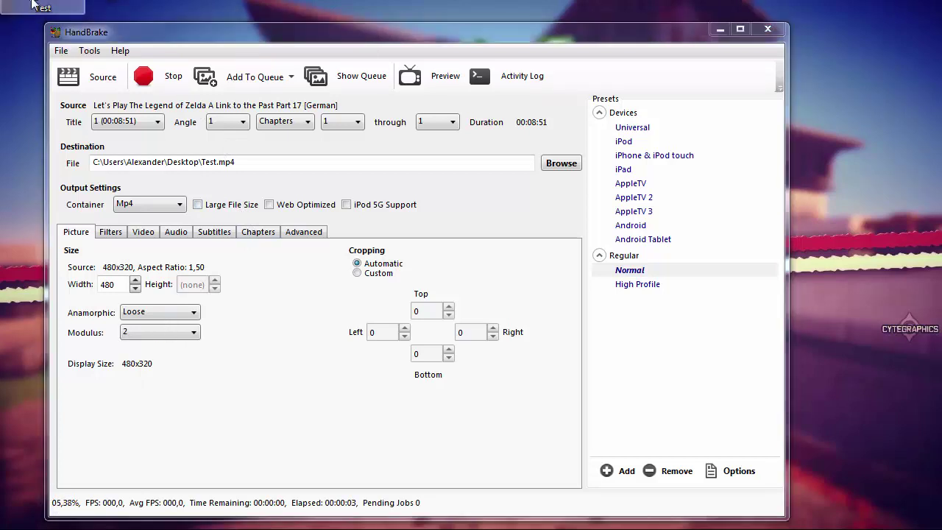
left_click_drag(12, 135, 864, 174)
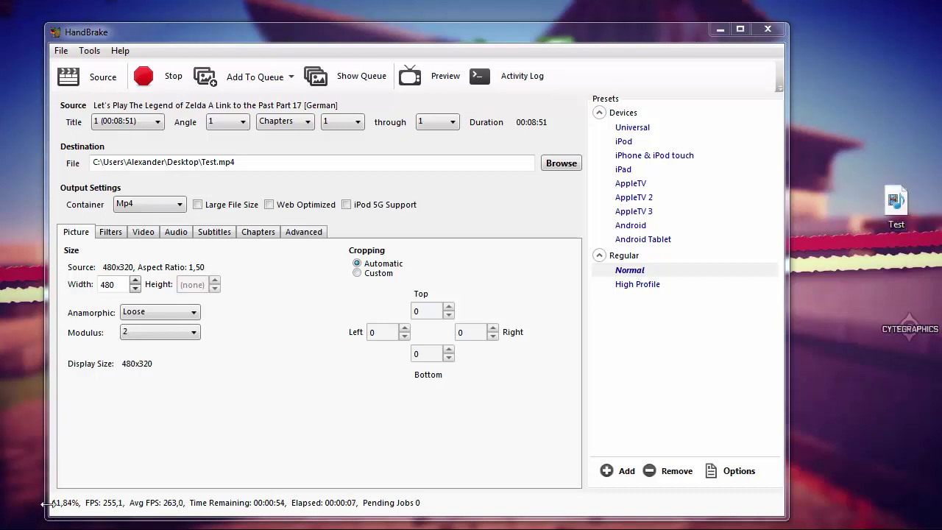
left_click(84, 508)
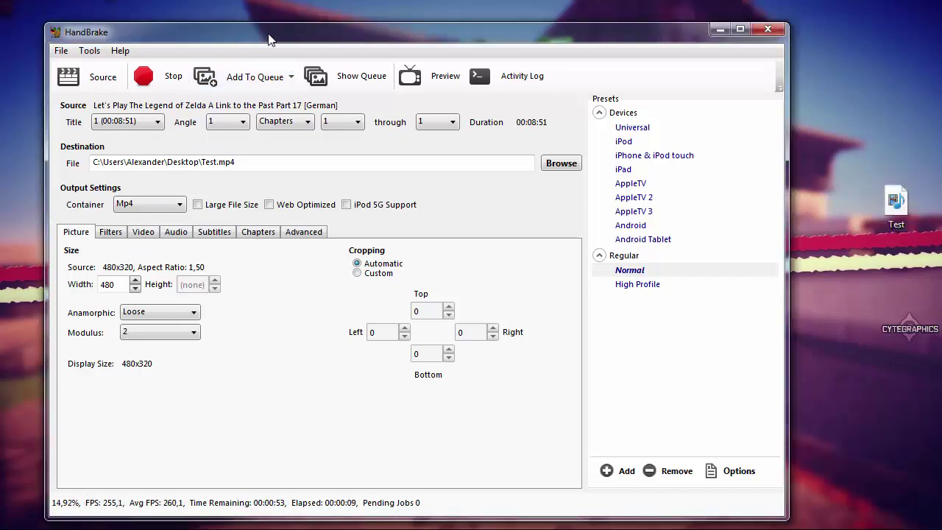
Step: Reposition the HandBrake window while the Test video encodes, and close HandBrake once the queue has finished
left_click_drag(270, 40, 271, 22)
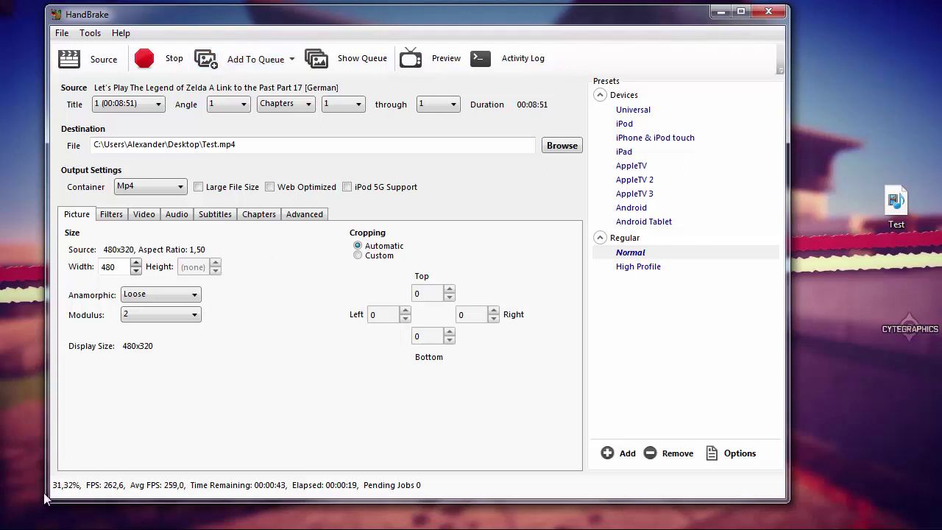
right_click(898, 210)
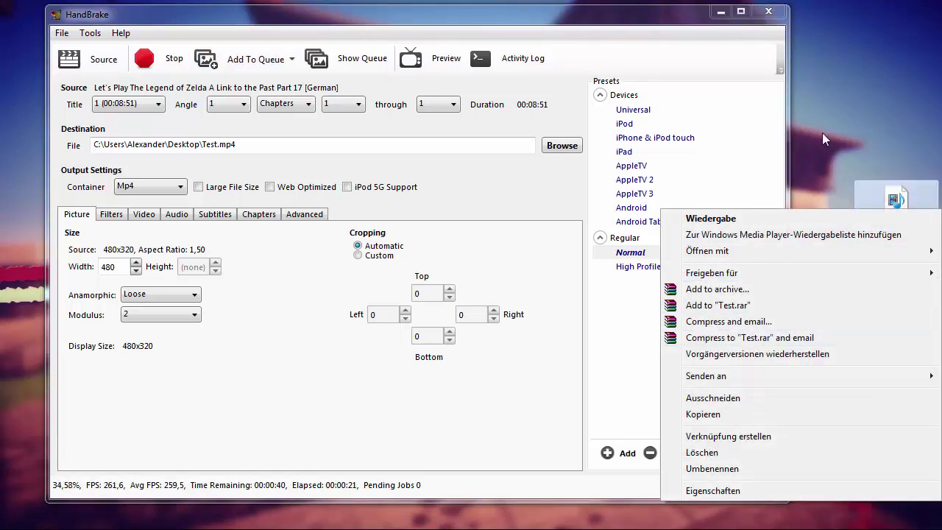
left_click(823, 133)
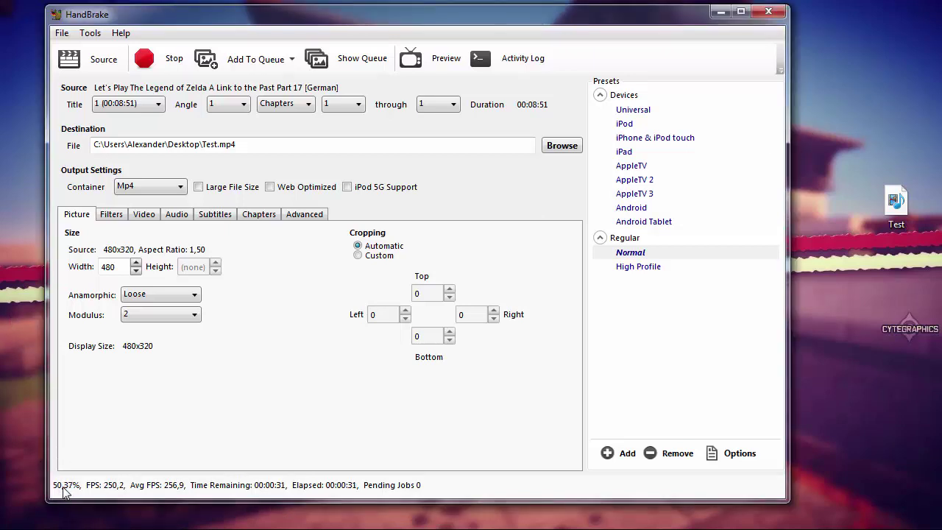
left_click_drag(686, 16, 701, 28)
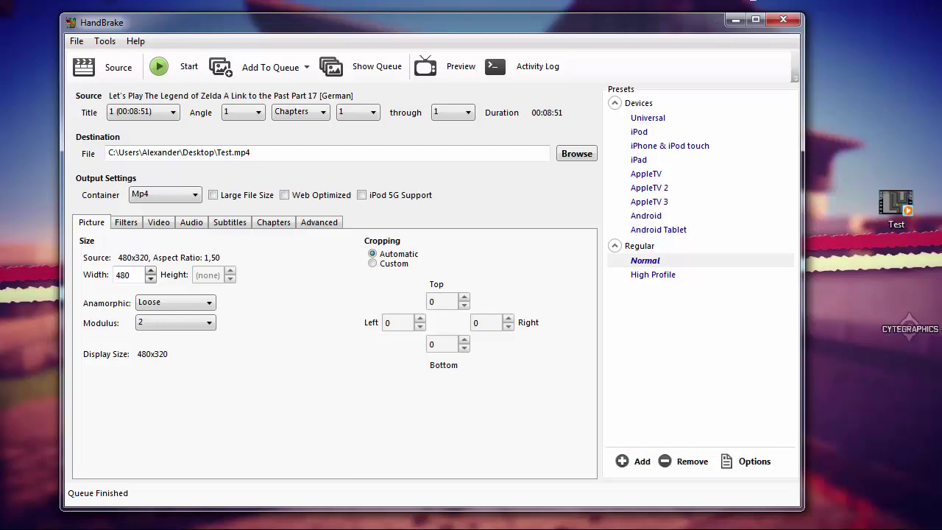
left_click(783, 19)
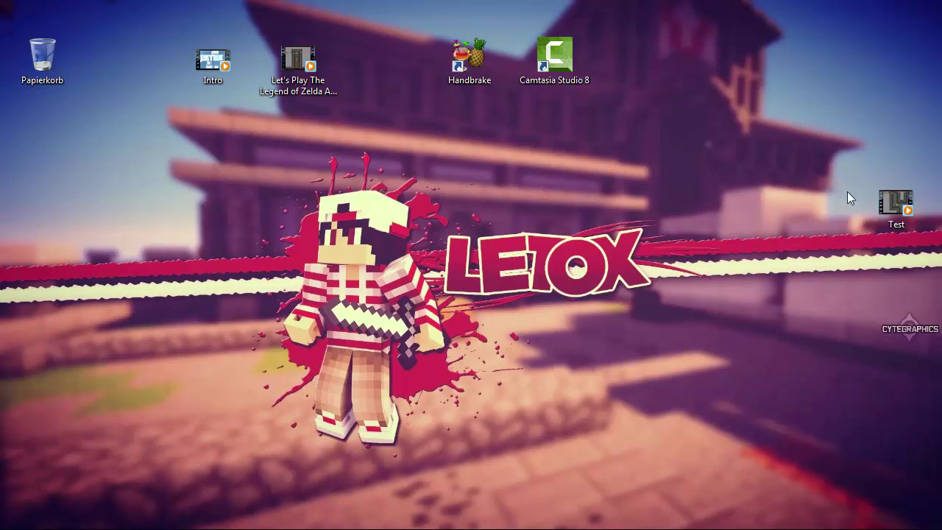
Step: Move the original Zelda video below the recycle bin on the desktop and reposition the Test and Intro videos
left_click_drag(890, 202, 368, 202)
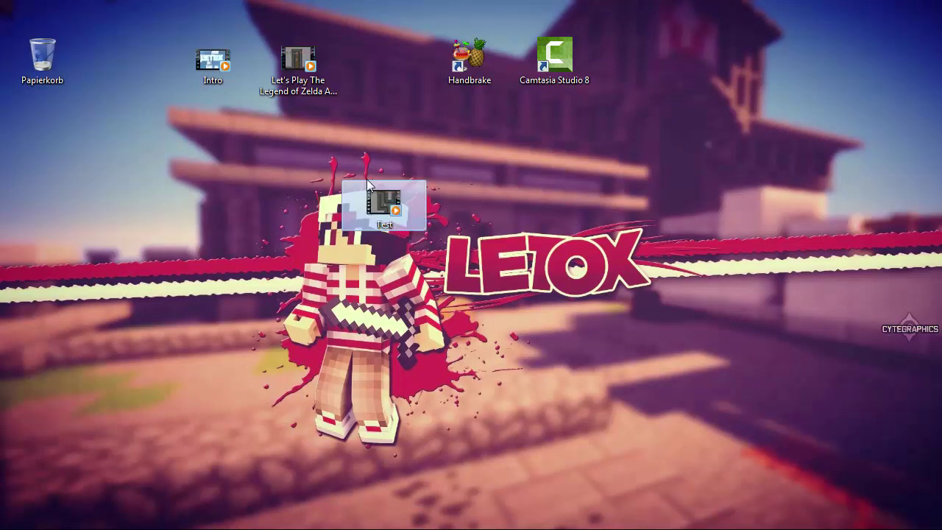
left_click_drag(298, 63, 53, 136)
left_click(141, 199)
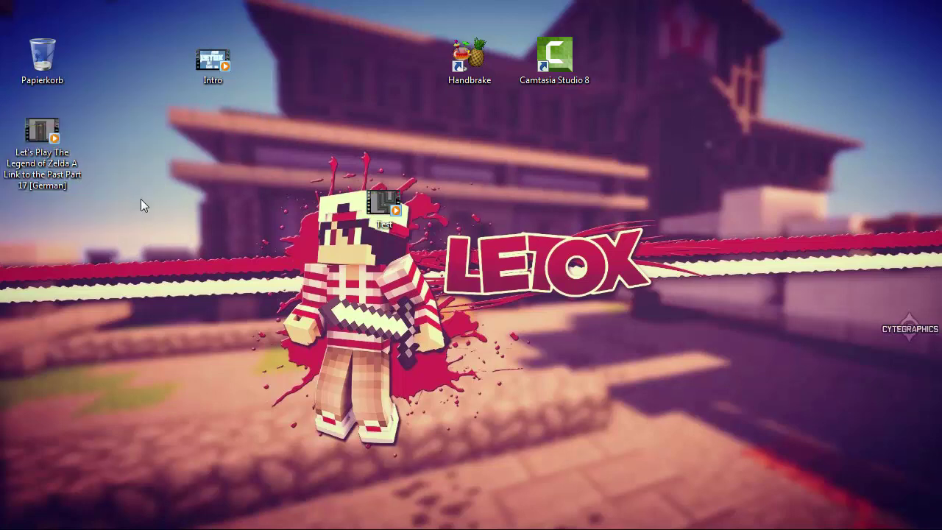
left_click_drag(361, 221, 339, 255)
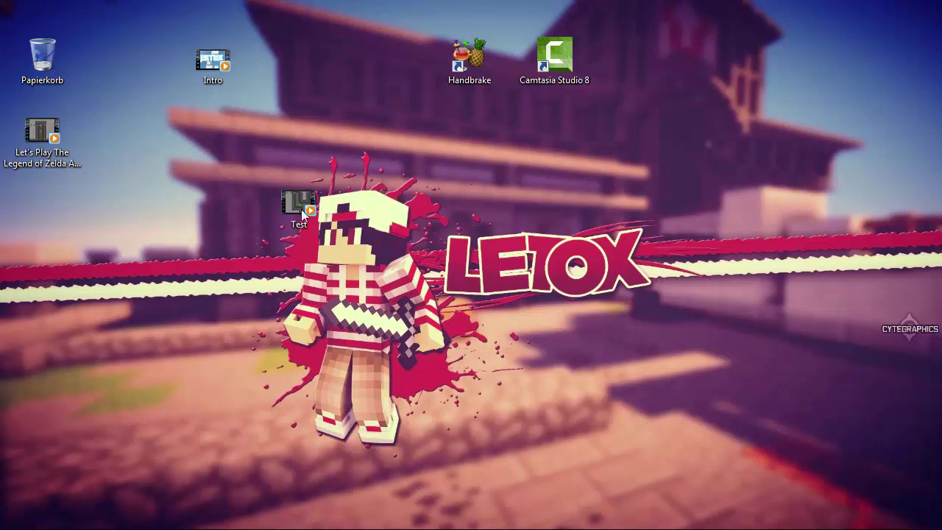
left_click_drag(301, 209, 386, 211)
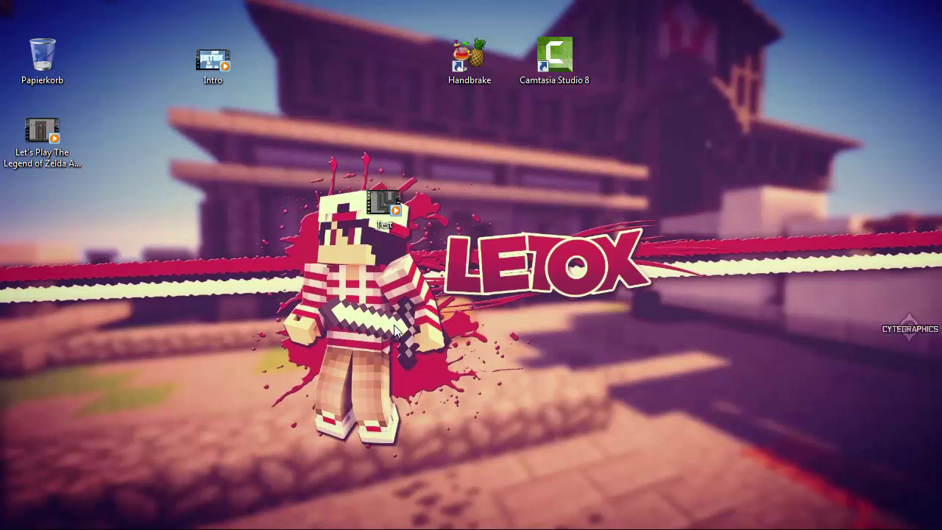
left_click_drag(398, 210, 391, 278)
left_click_drag(213, 59, 214, 132)
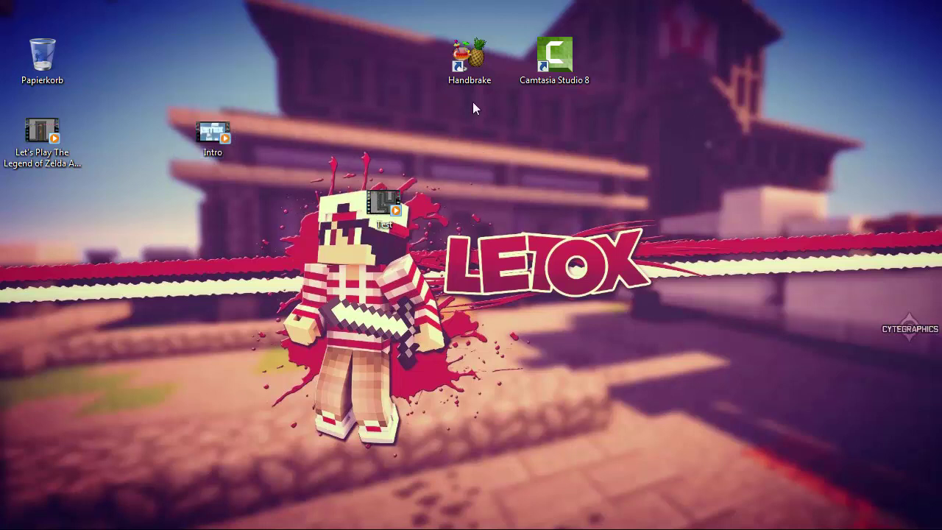
Step: Place the Handbrake shortcut below the Zelda video and line up Intro, Test and Camtasia Studio 8 in the desktop's upper row
left_click_drag(471, 74, 37, 209)
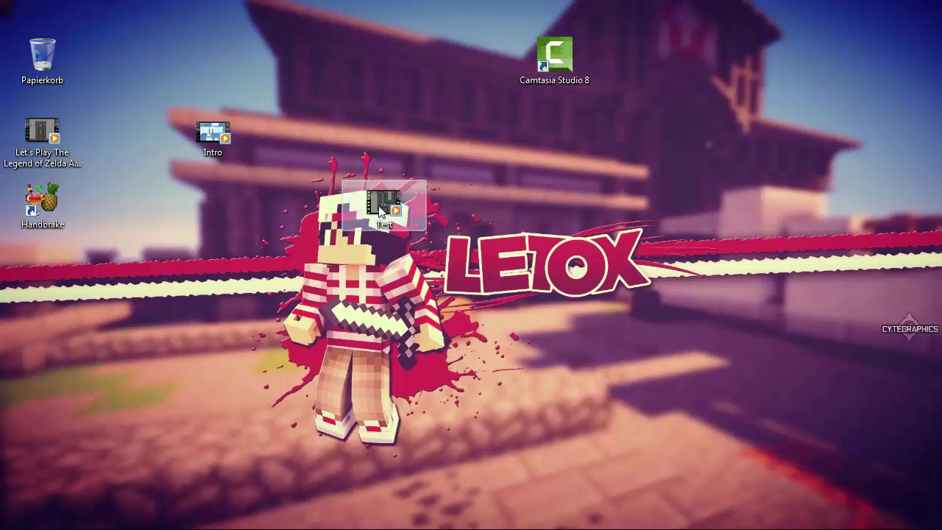
left_click_drag(213, 136, 298, 66)
left_click_drag(383, 210, 383, 66)
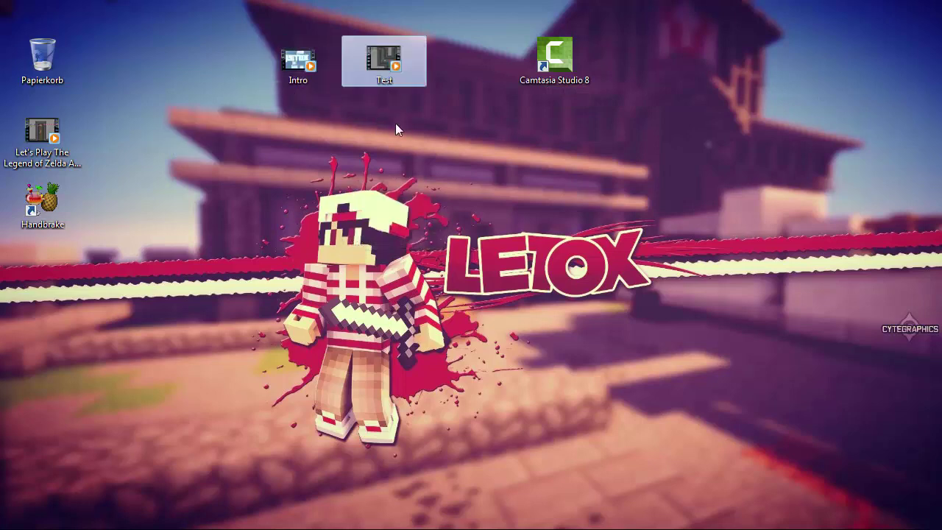
left_click(424, 221)
left_click_drag(555, 58, 469, 58)
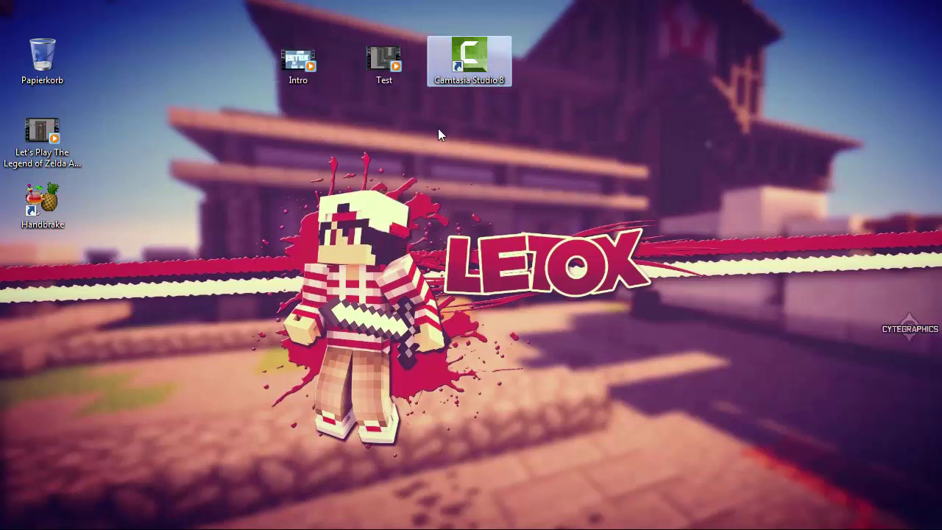
Step: Open Camtasia Studio 8 and import the Intro and Test videos from the desktop into its clip bin
right_click(469, 66)
left_click(507, 75)
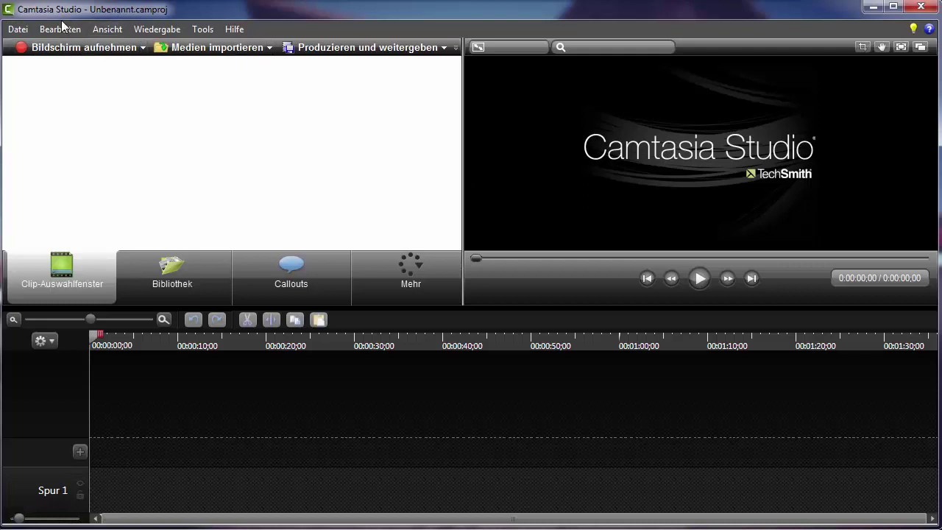
left_click(873, 6)
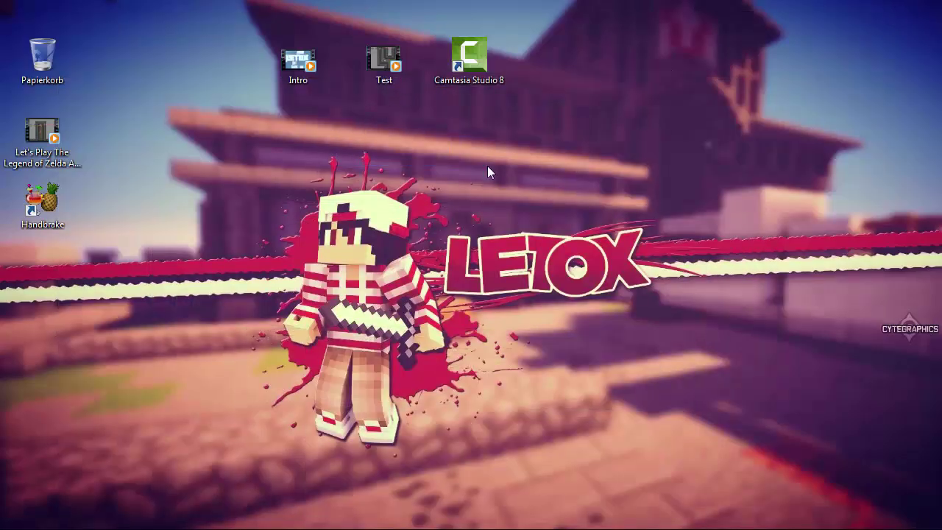
left_click_drag(367, 69, 58, 138)
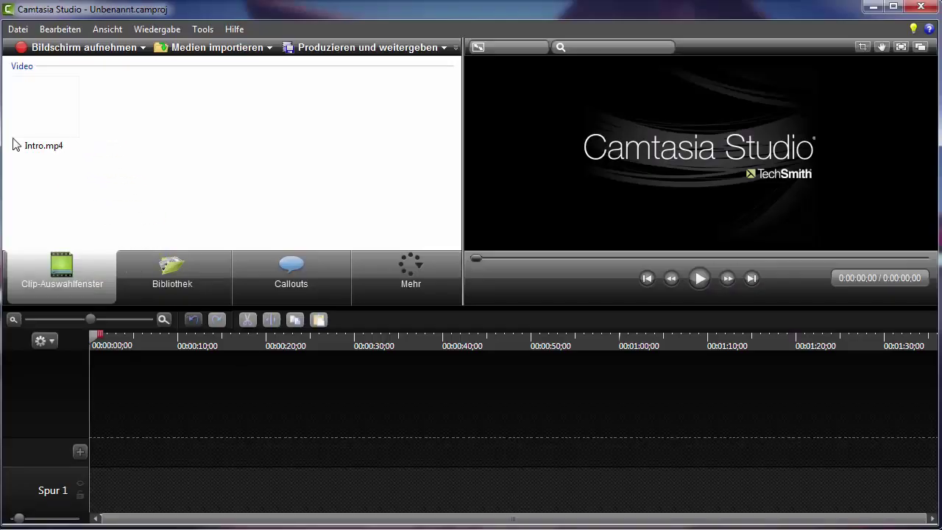
left_click(874, 6)
left_click_drag(390, 70, 122, 169)
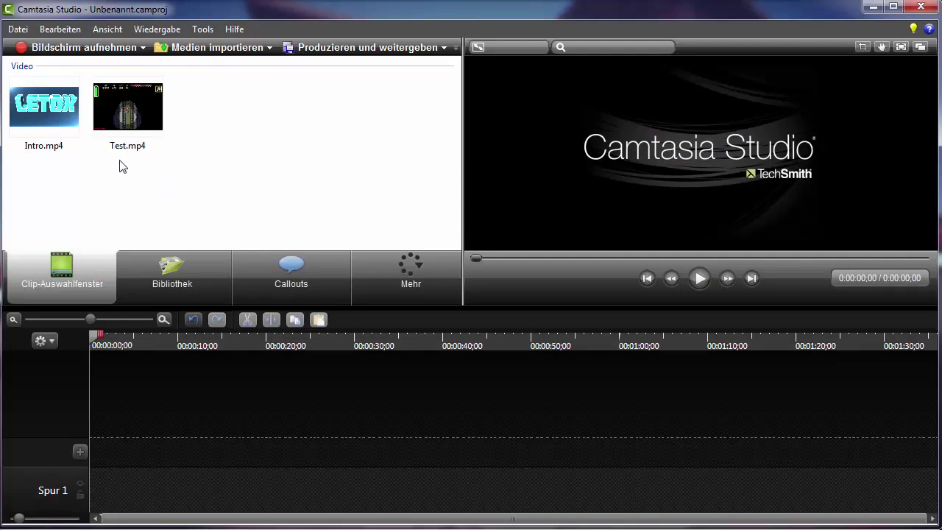
Step: Add Intro.mp4 to the timeline on Spur 1 and preview it, returning the playhead to the start
right_click(30, 104)
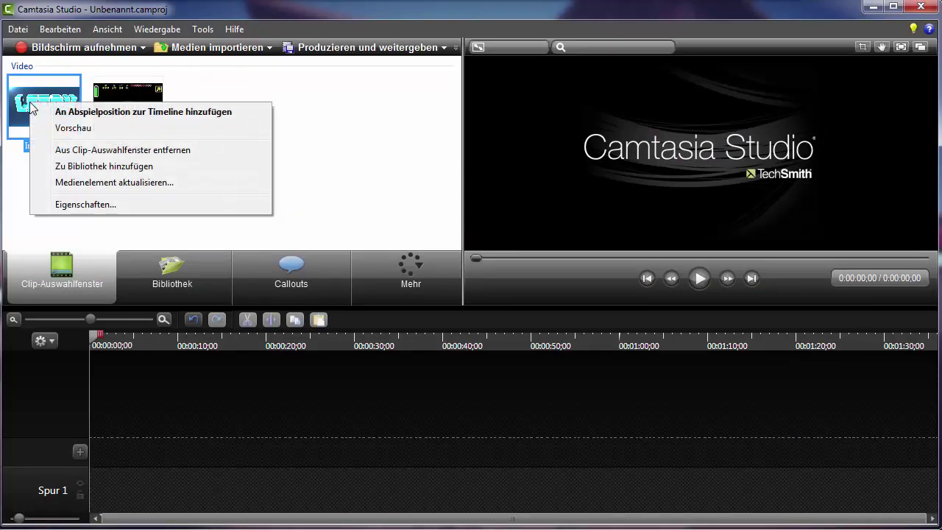
left_click(82, 114)
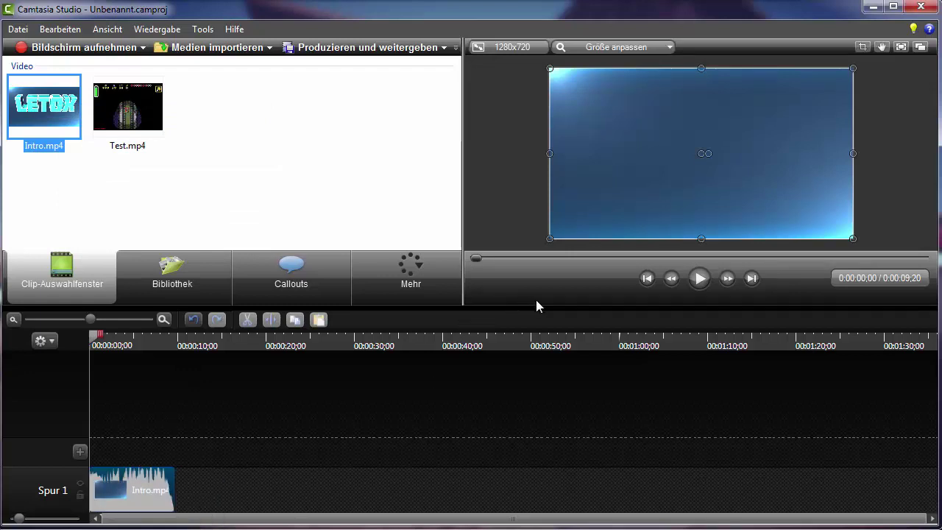
left_click(701, 278)
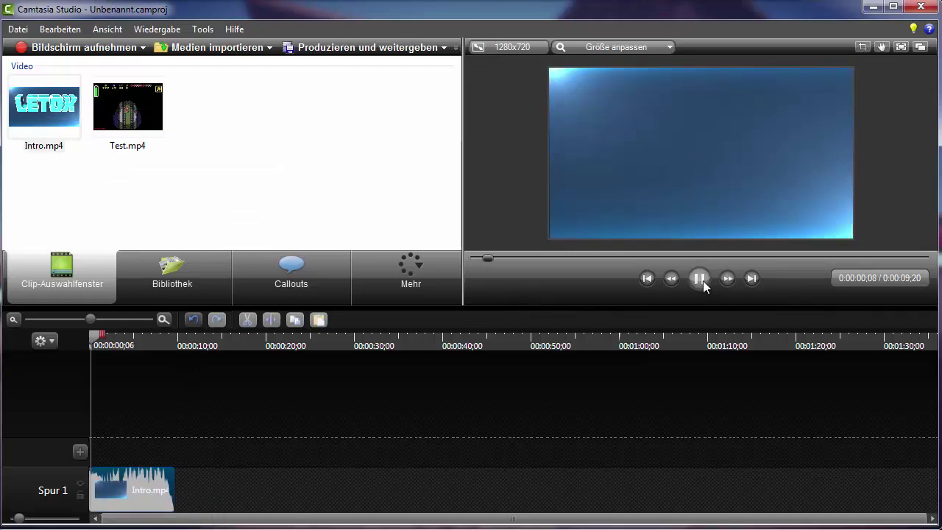
left_click(702, 278)
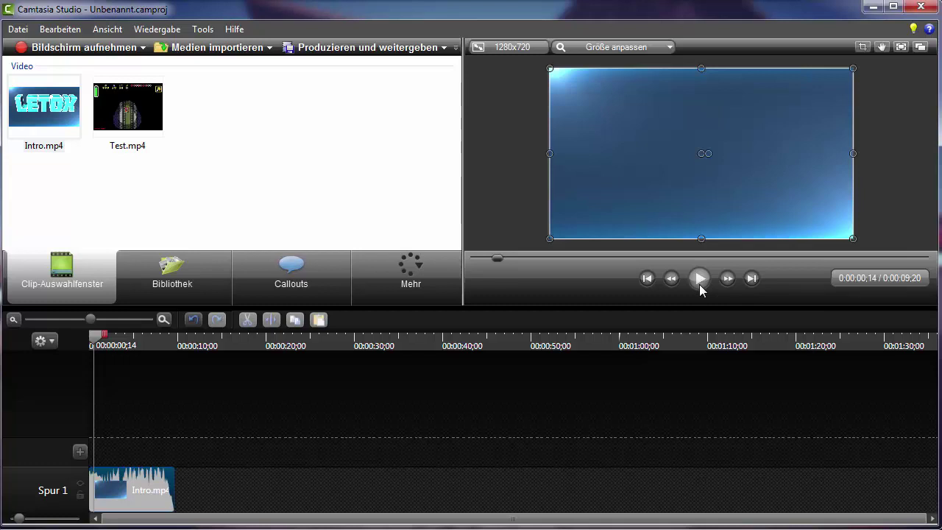
left_click(699, 280)
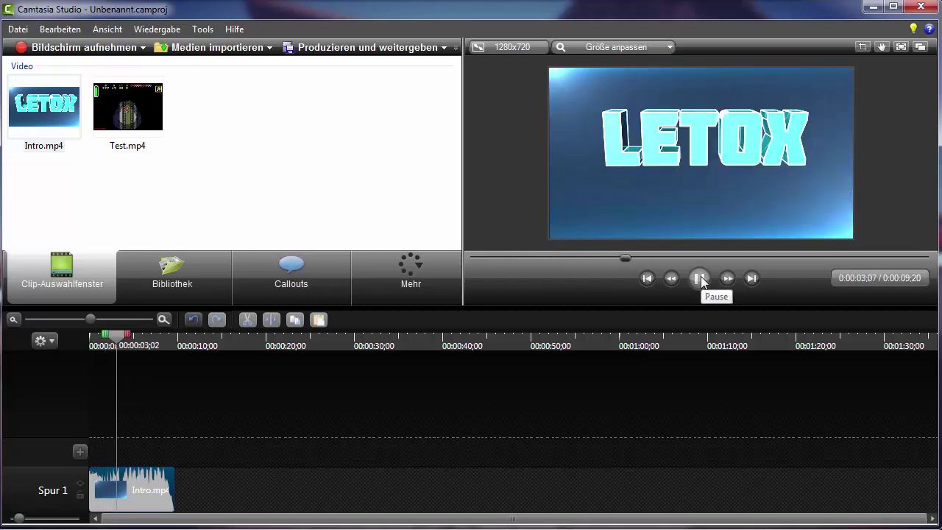
left_click(701, 276)
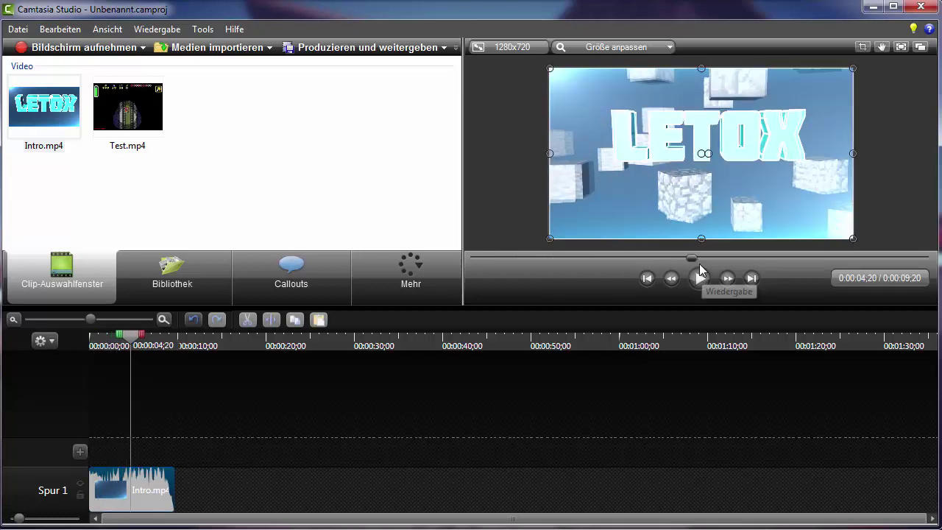
left_click_drag(693, 257, 461, 270)
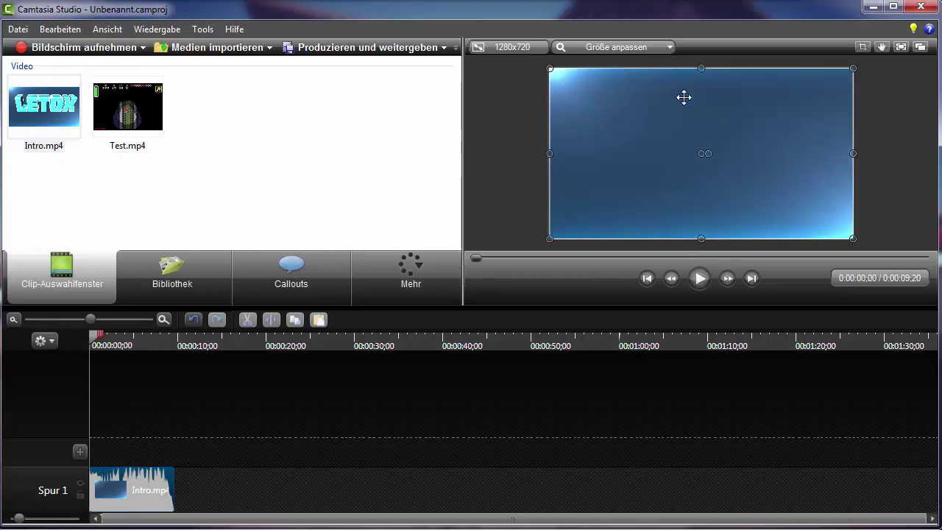
Step: Add Test.mp4 to the timeline directly after Intro.mp4 on Spur 1 and shift both clips so Intro starts at about 4 seconds
mouse_move(108, 111)
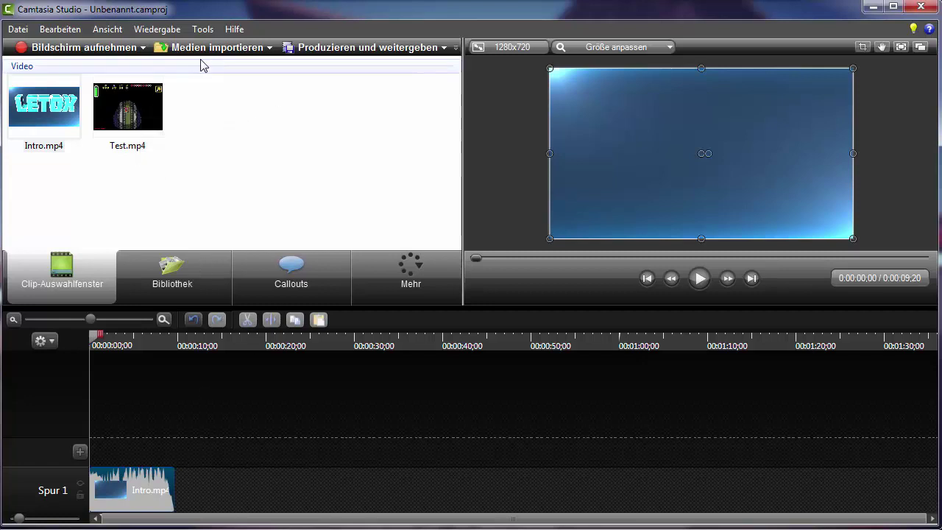
right_click(145, 126)
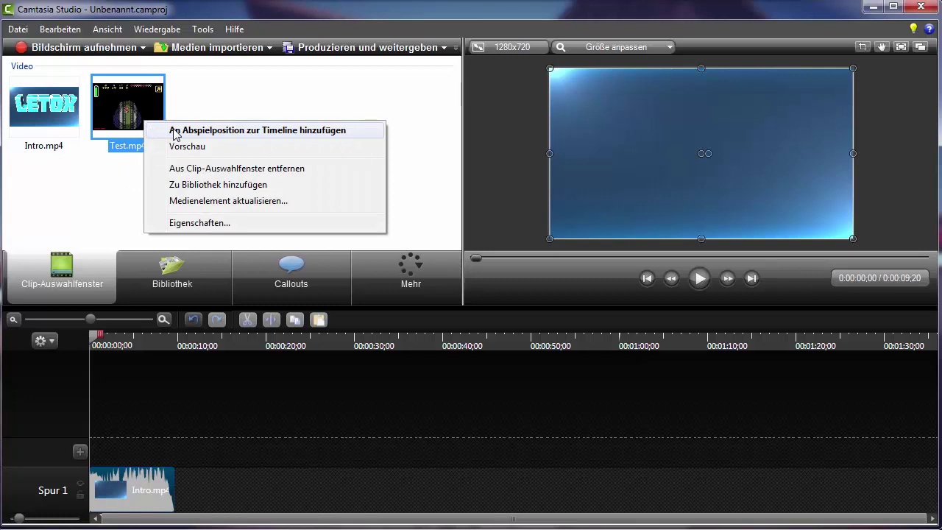
left_click(175, 131)
left_click_drag(214, 450, 325, 447)
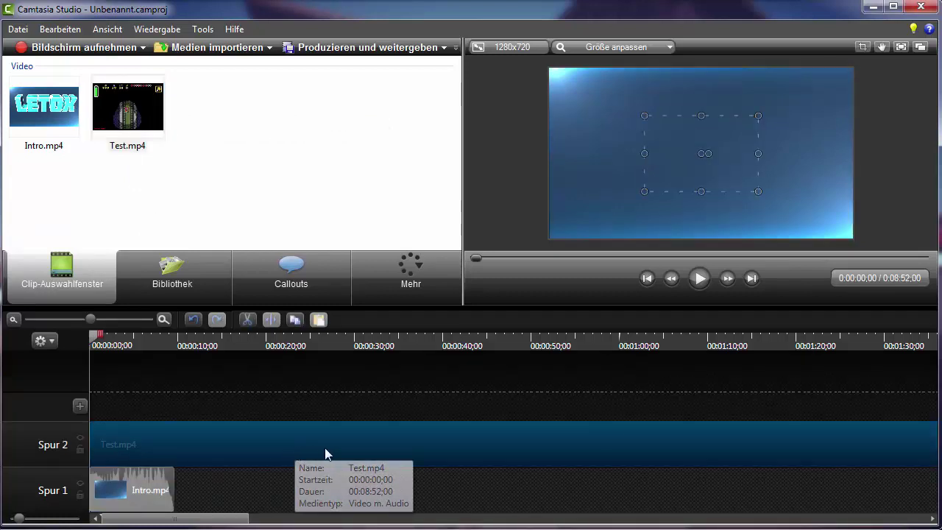
left_click_drag(339, 486, 209, 507)
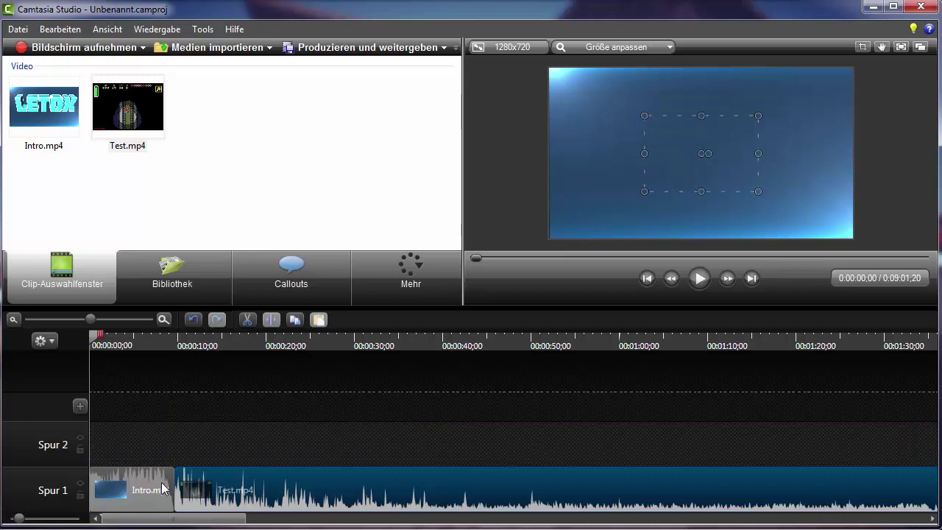
left_click_drag(103, 486, 191, 507)
left_click(221, 492)
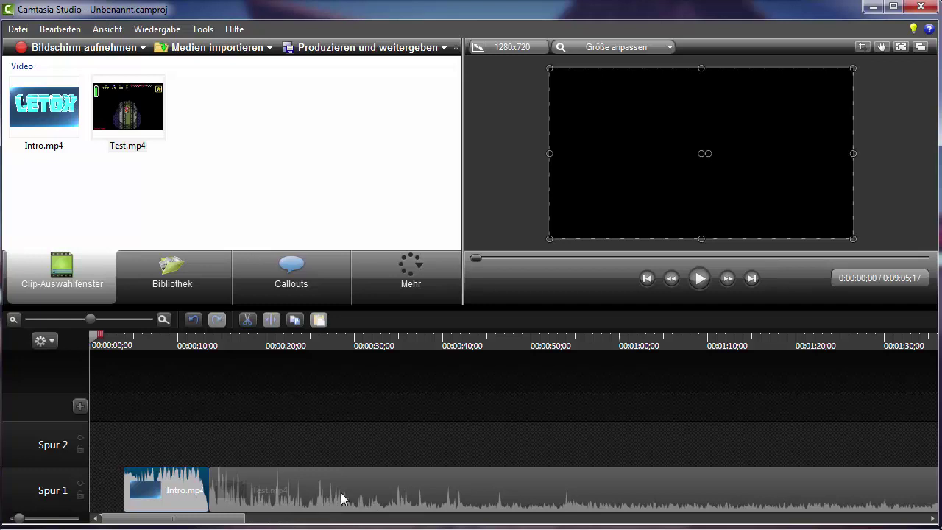
Step: Check the clip options of Test.mp4 on Spur 1 and cut the clip out of the timeline
left_click(344, 493)
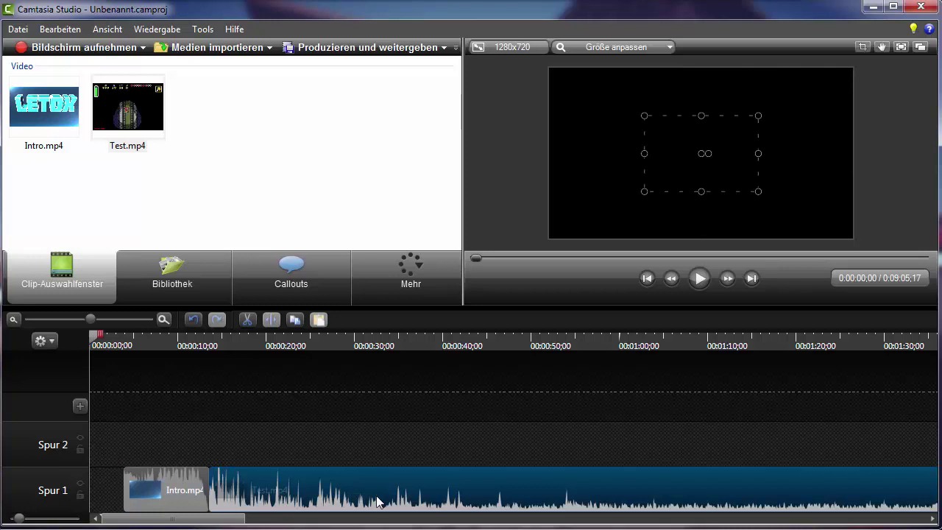
right_click(344, 493)
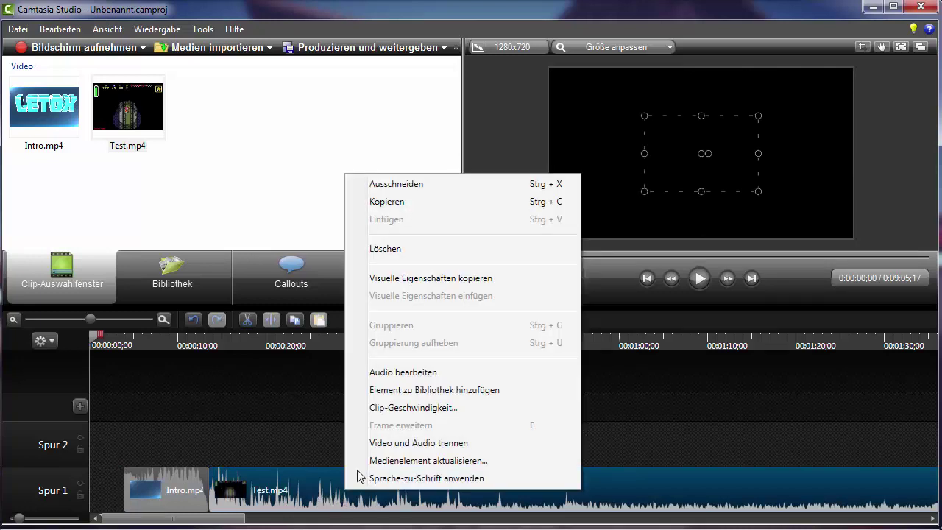
left_click(314, 492)
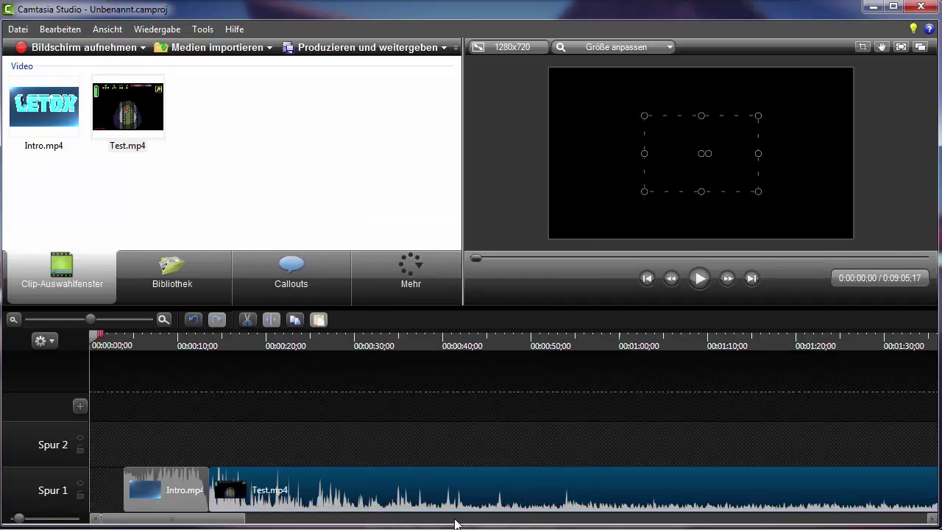
left_click_drag(143, 494, 173, 491)
right_click(288, 501)
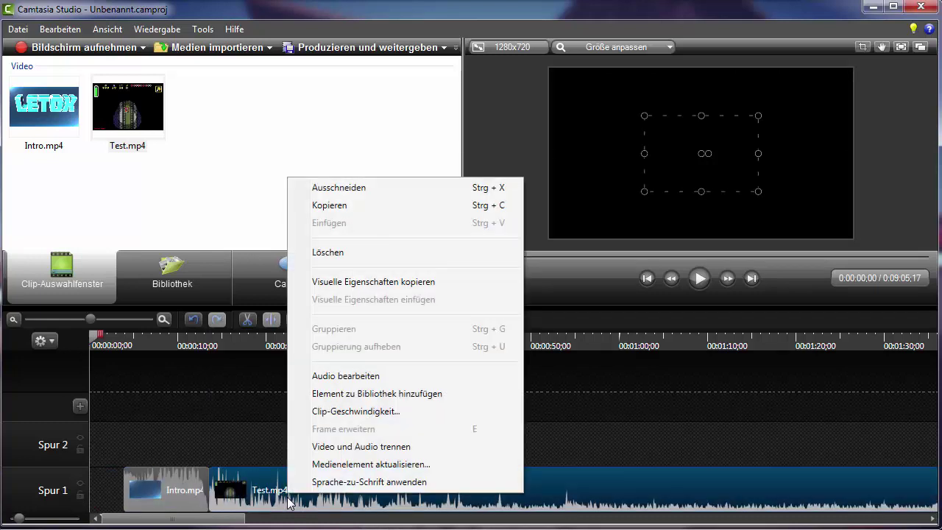
left_click(259, 502)
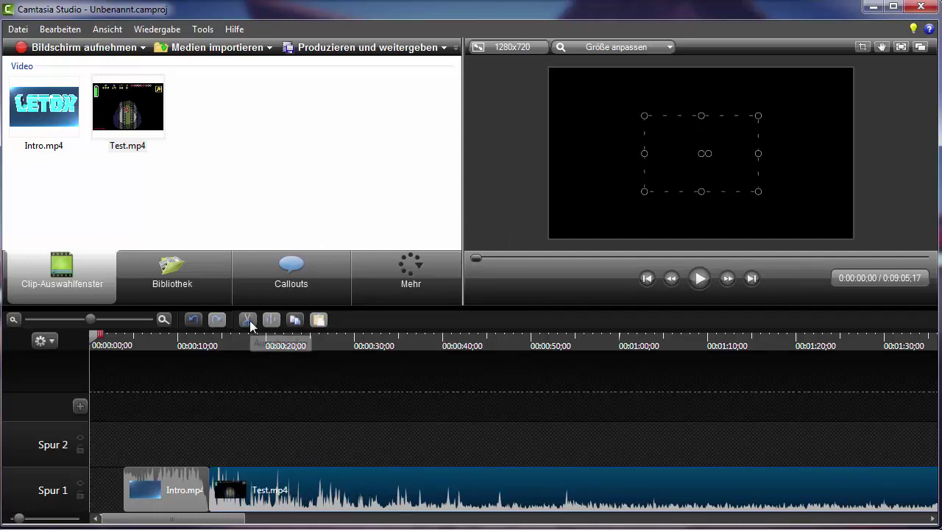
left_click(248, 320)
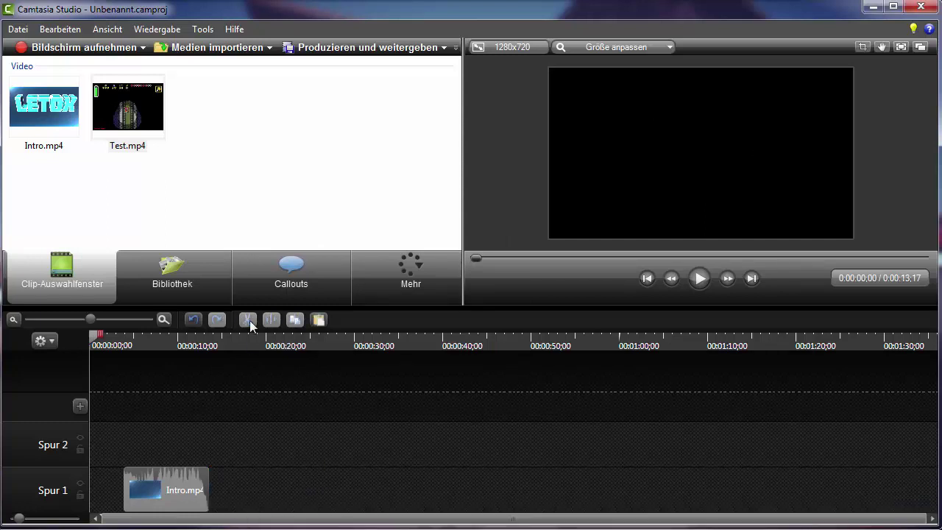
Step: Undo the cut of Test.mp4 from Spur 1 and check the clip's options
left_click(193, 319)
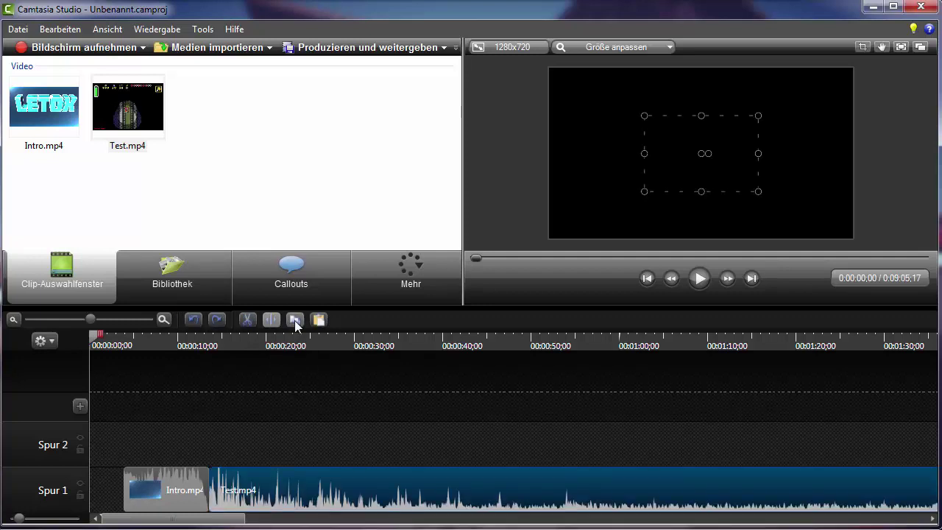
right_click(342, 463)
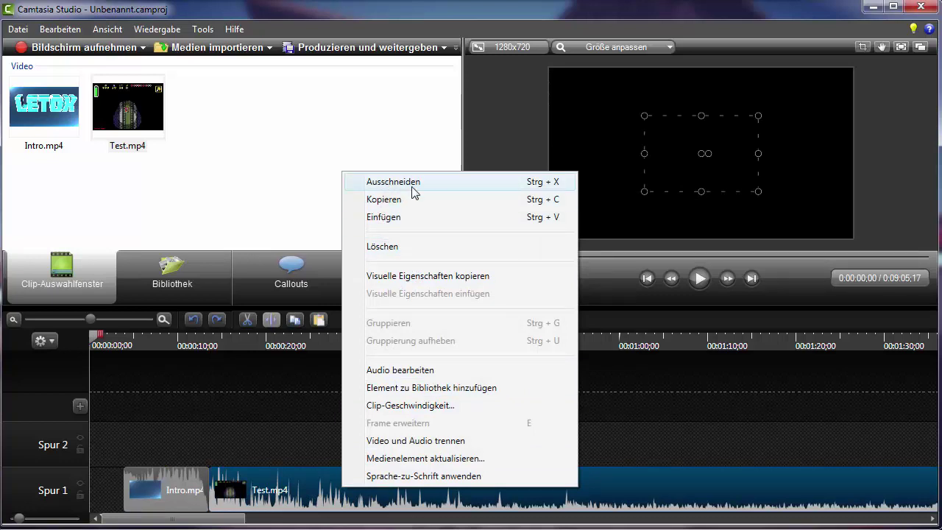
left_click(284, 330)
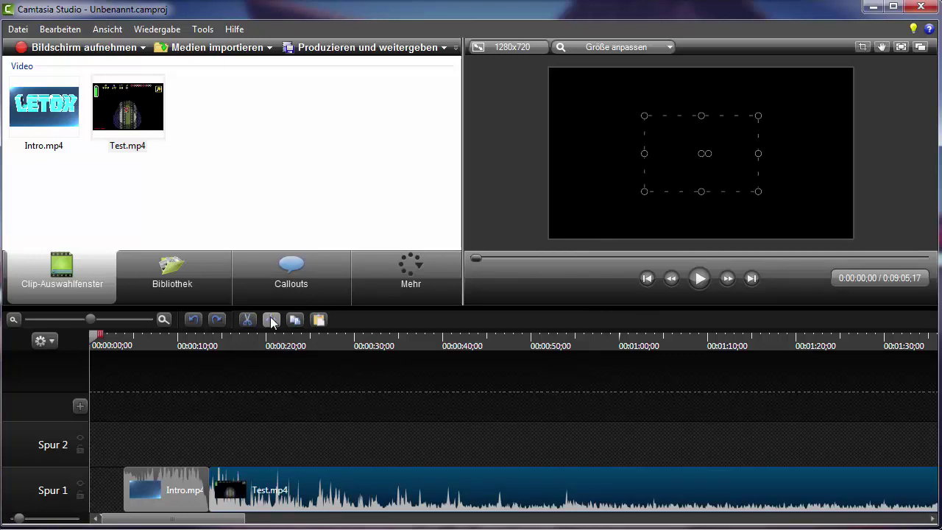
left_click(192, 505)
left_click(328, 499)
Step: Split the Test.mp4 clip on Spur 1 at 0:00:37,20
left_click_drag(477, 260, 547, 258)
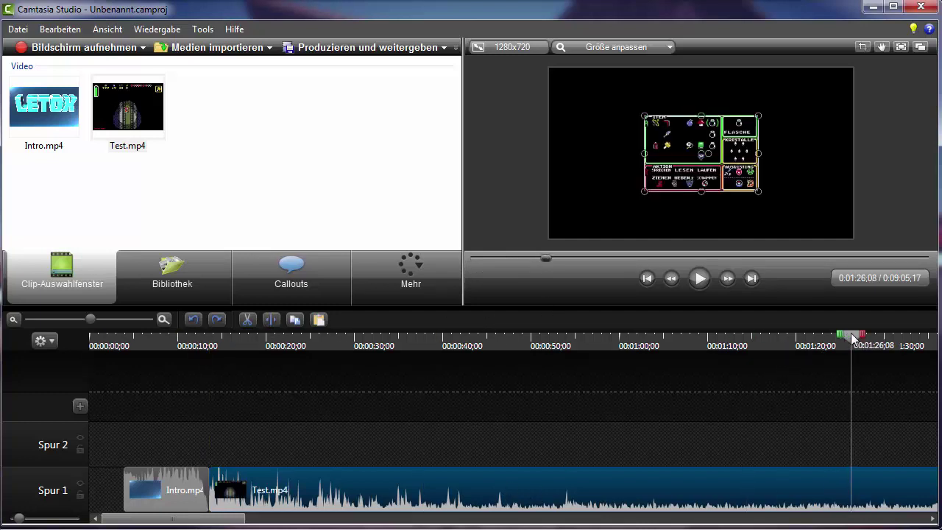
left_click_drag(852, 335, 540, 341)
left_click_drag(482, 396, 304, 393)
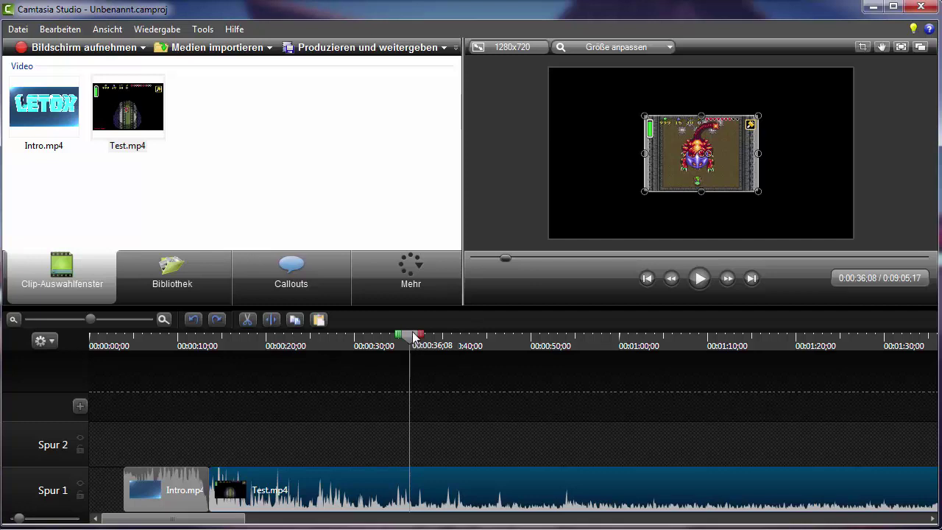
mouse_move(414, 337)
left_mouse_down()
mouse_move(381, 339)
mouse_move(422, 340)
left_mouse_up()
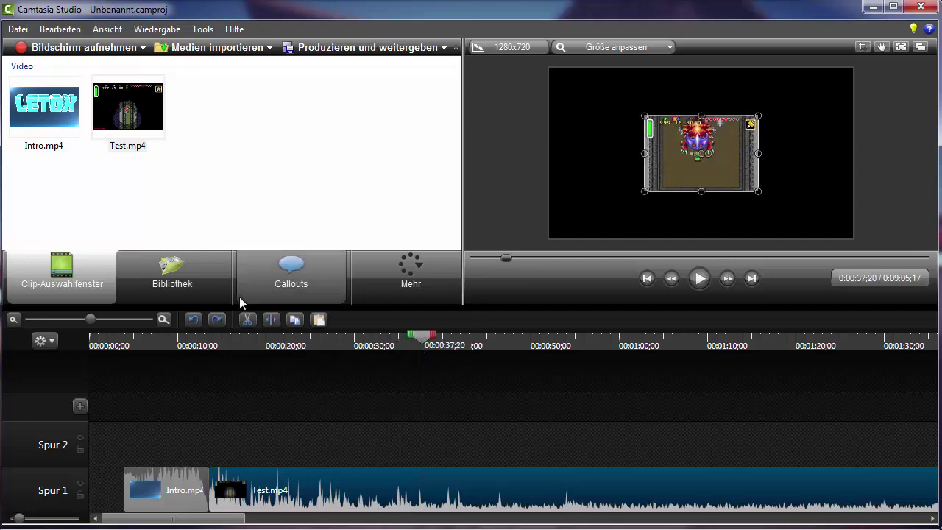
left_click(271, 320)
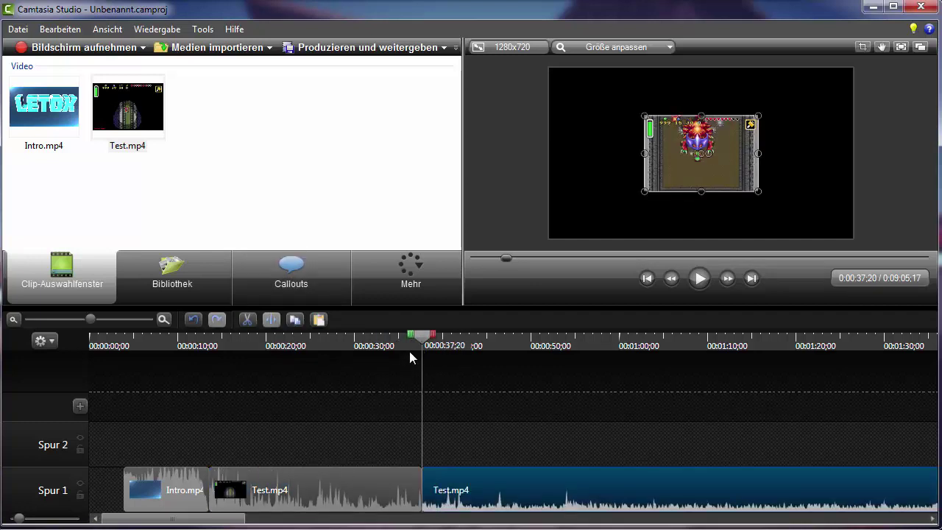
Step: Split Test.mp4 again at 0:00:40,02 and move the short middle piece ahead of Intro.mp4, shifting the other Spur 1 clips slightly earlier
left_click_drag(422, 337, 443, 338)
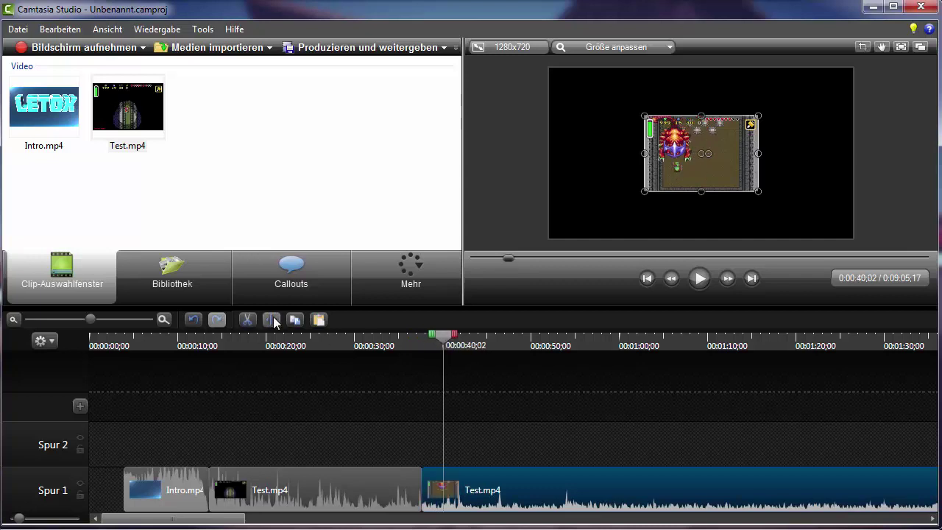
left_click(273, 320)
left_click_drag(431, 488, 96, 492)
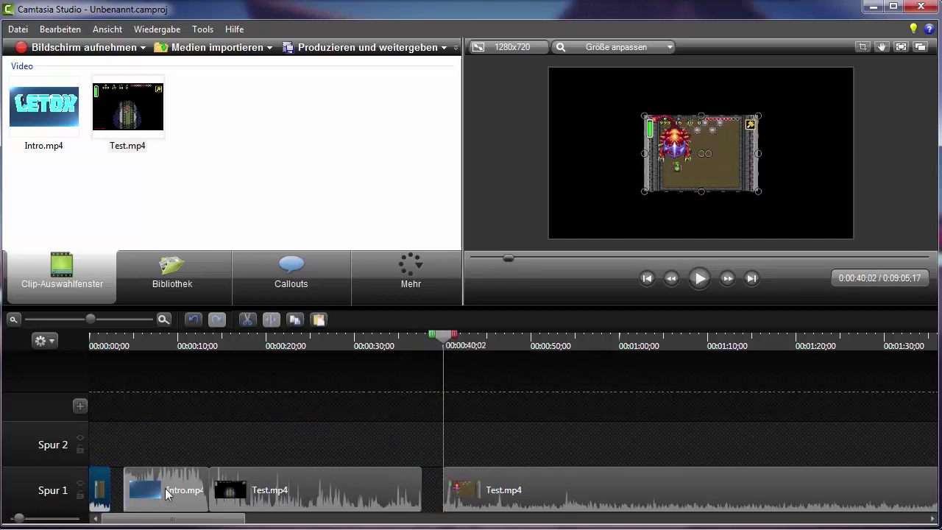
left_click(232, 495)
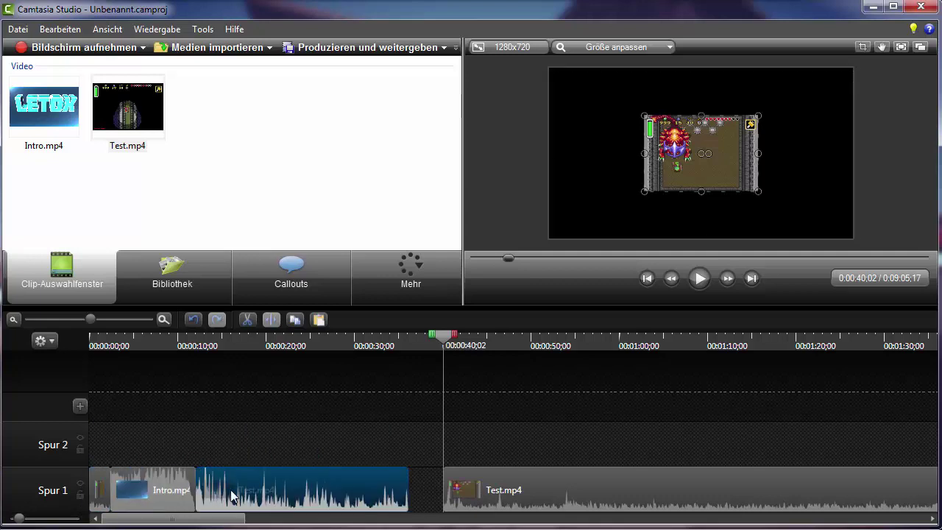
mouse_move(450, 491)
left_mouse_down()
mouse_move(400, 498)
mouse_move(475, 494)
mouse_move(442, 497)
left_mouse_up()
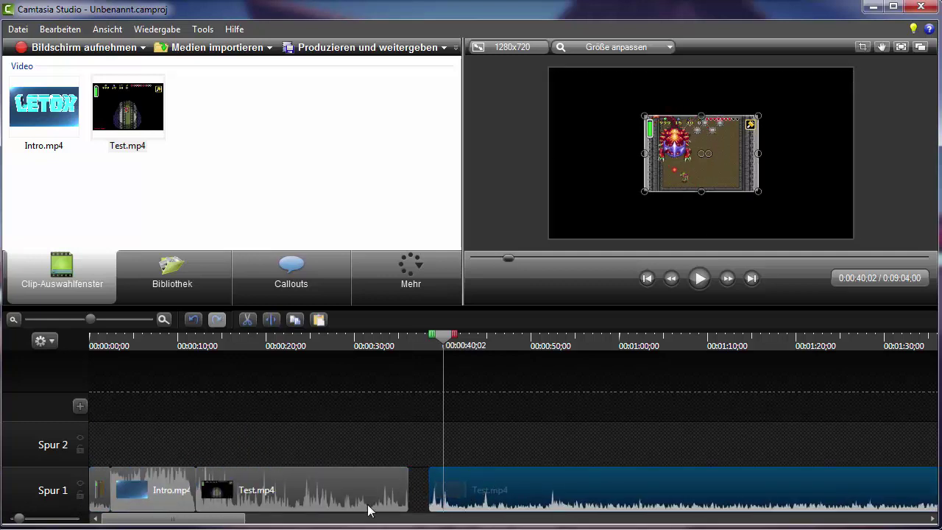
Step: Copy the short Test.mp4 piece from the start of Spur 1 into the gap between the two longer Test.mp4 pieces, leaving no gaps
right_click(93, 491)
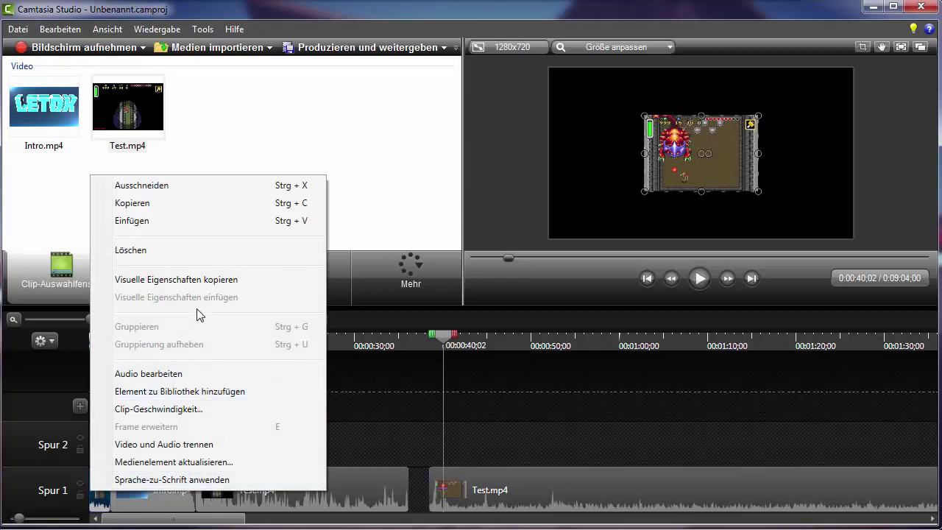
left_click(171, 203)
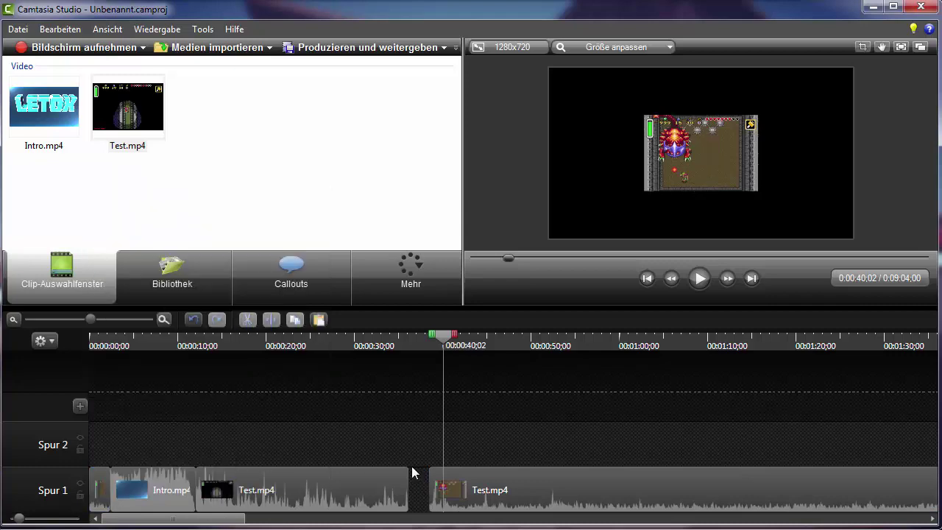
right_click(412, 464)
left_click(434, 242)
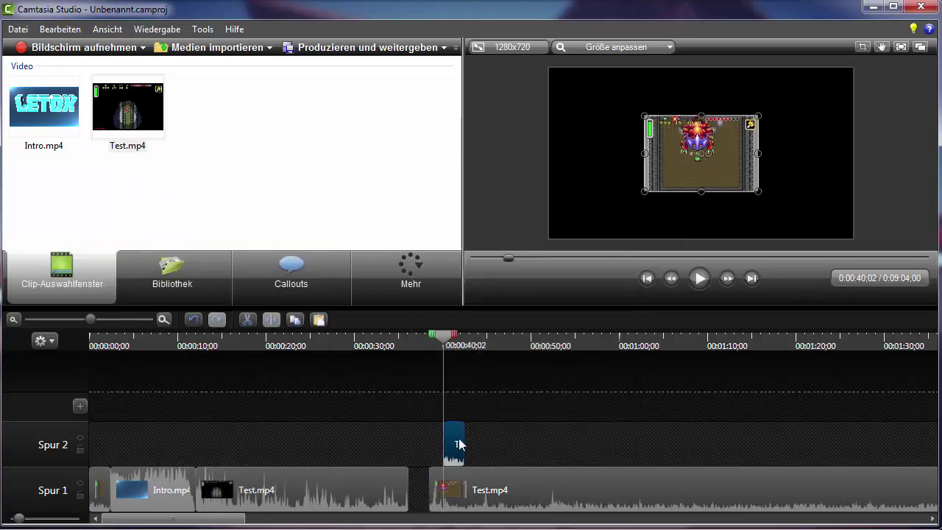
left_click_drag(460, 444, 444, 495)
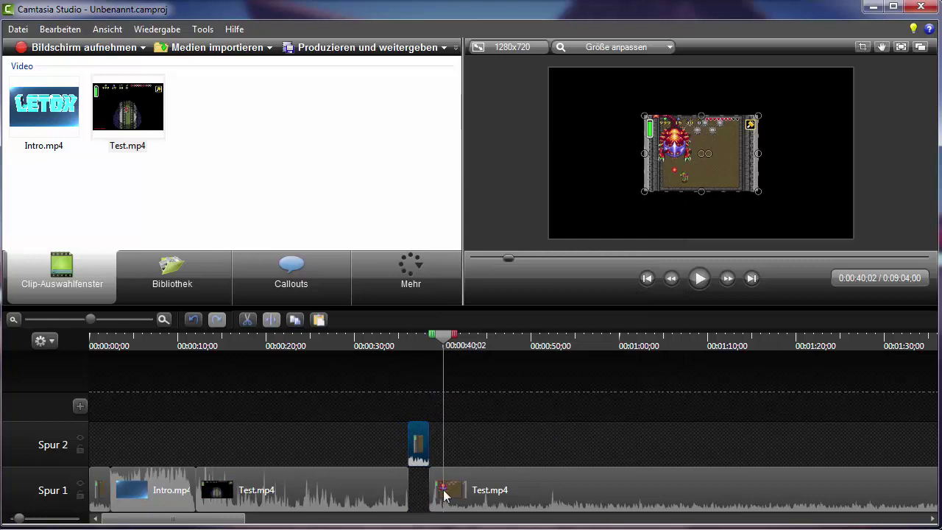
left_click(444, 495)
left_click_drag(420, 455, 417, 505)
left_click(499, 507)
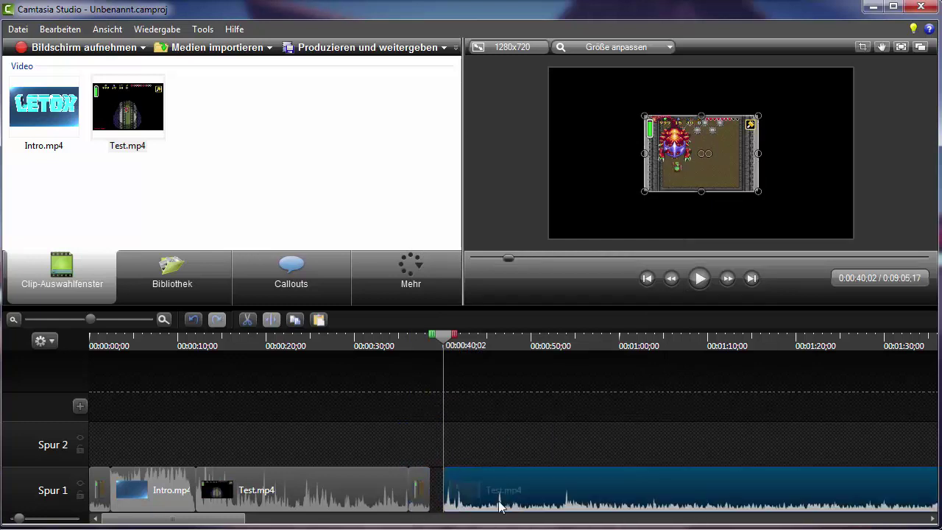
left_click_drag(499, 506, 487, 506)
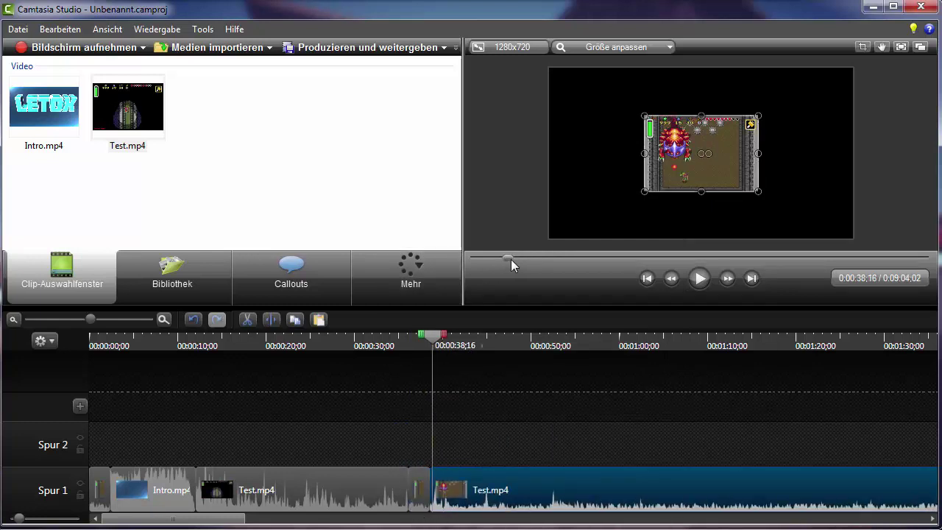
Step: Play the timeline from about 0:00:33 to check the joins around the inserted short piece
left_click_drag(511, 259, 506, 263)
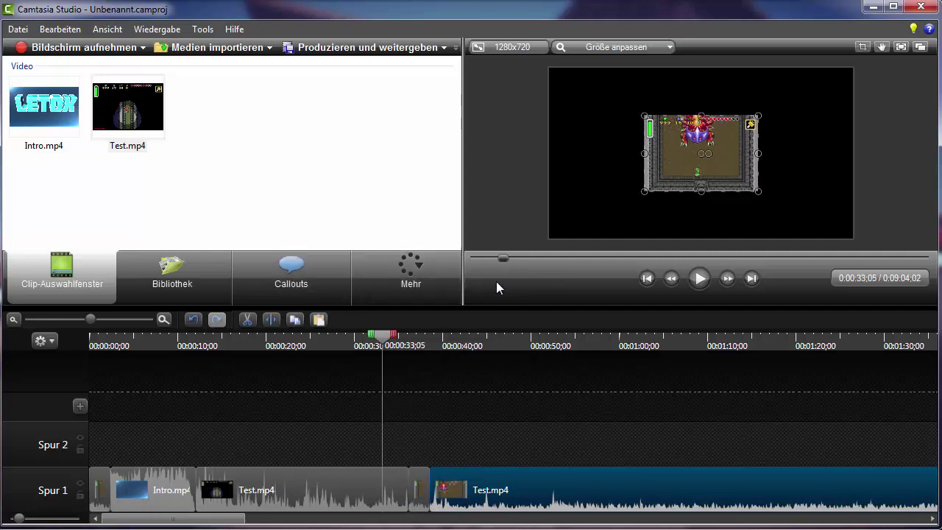
left_click(700, 278)
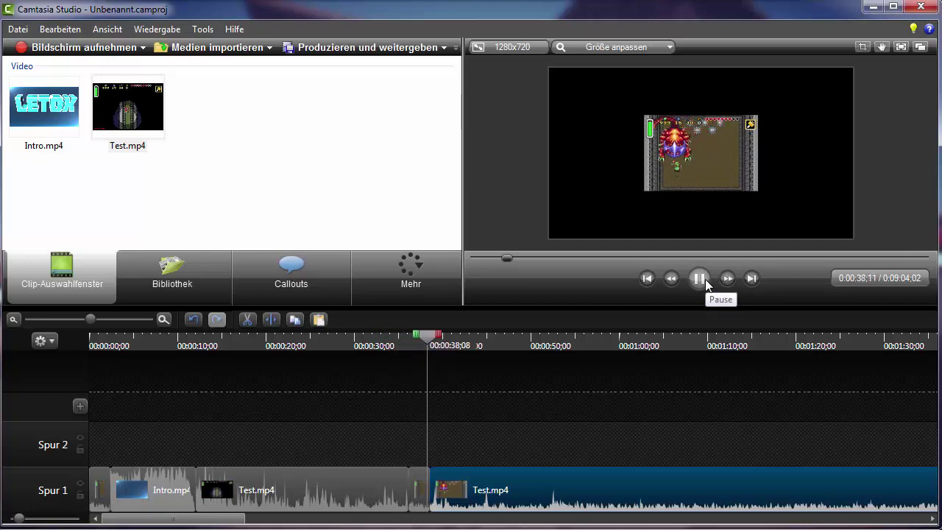
left_click(705, 285)
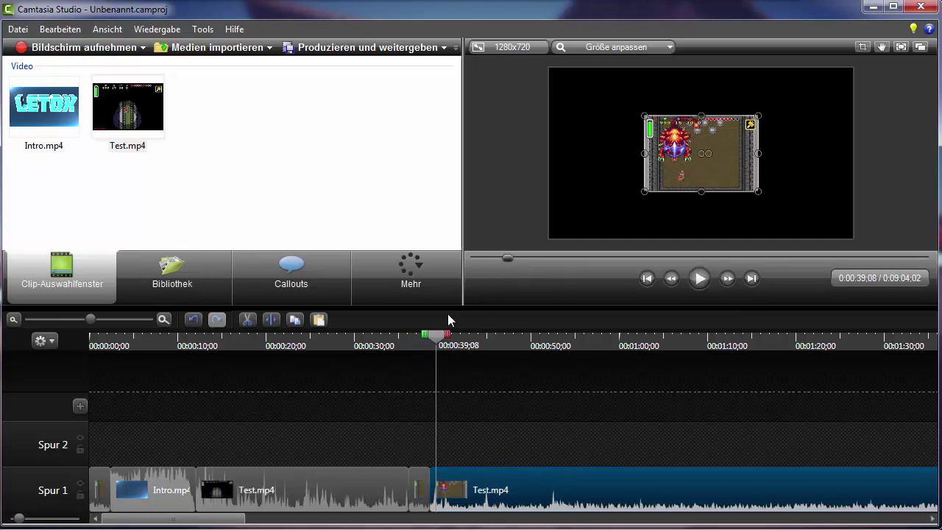
Step: Add the Verpixeln transition effect between Intro.mp4 and the following Test.mp4 clip on Spur 1
left_click(395, 278)
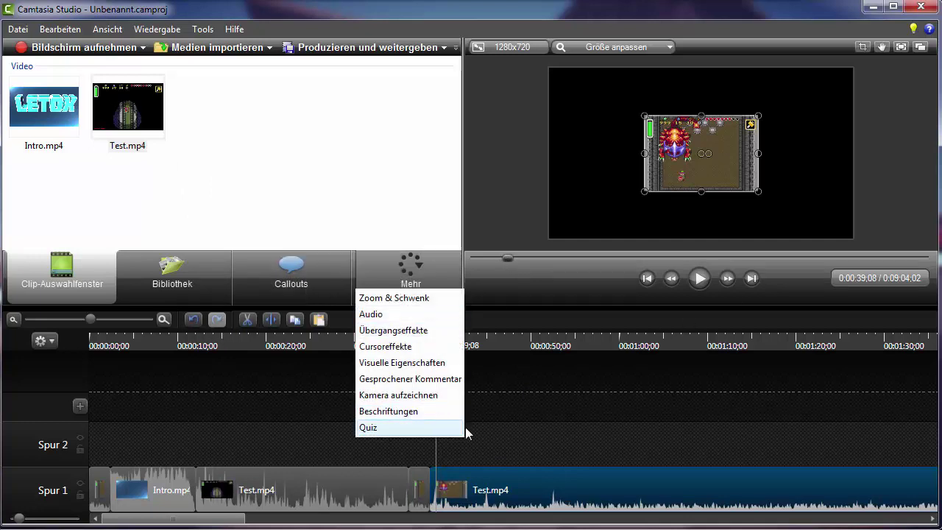
left_click(426, 331)
scroll(365, 189, "down", 6)
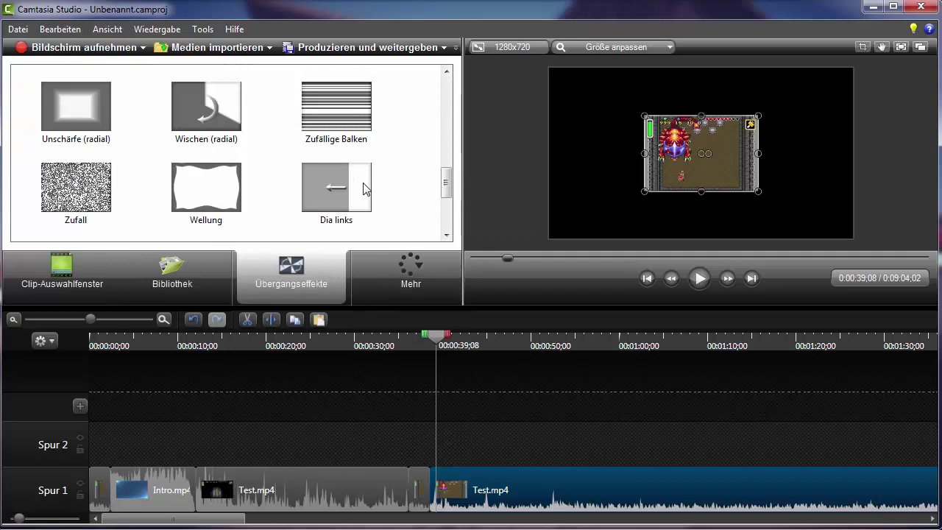
scroll(365, 189, "up", 3)
right_click(358, 155)
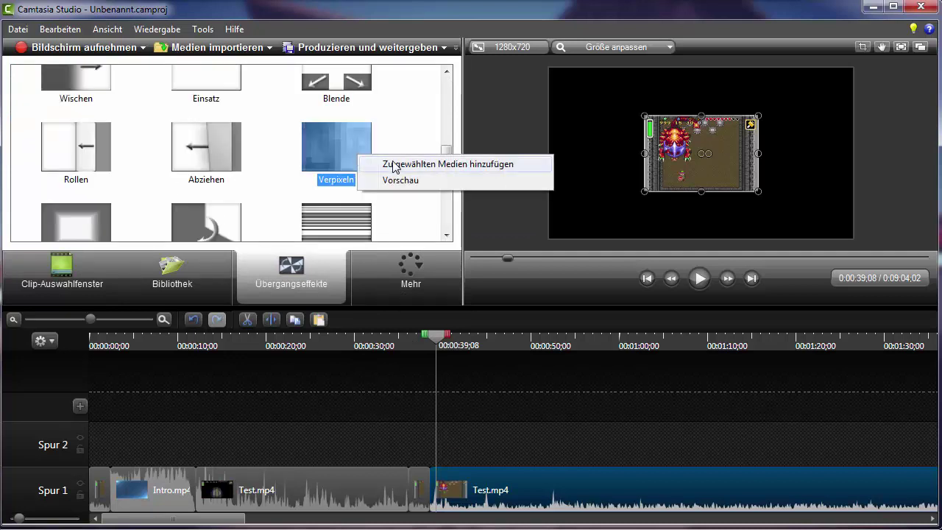
left_click_drag(327, 168, 195, 490)
Step: Preview the Verpixeln transition between Intro.mp4 and Test.mp4, starting from 0:00:11,20
left_click_drag(507, 258, 486, 273)
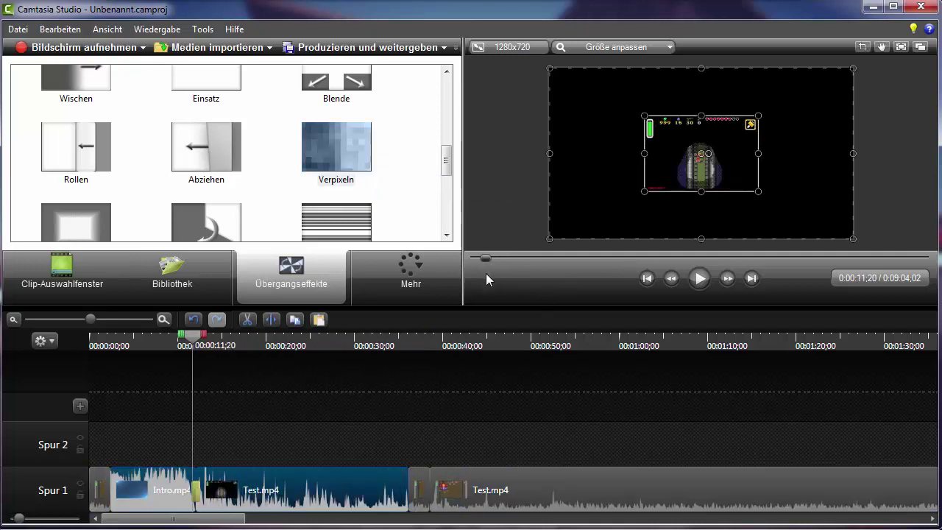
left_click(703, 281)
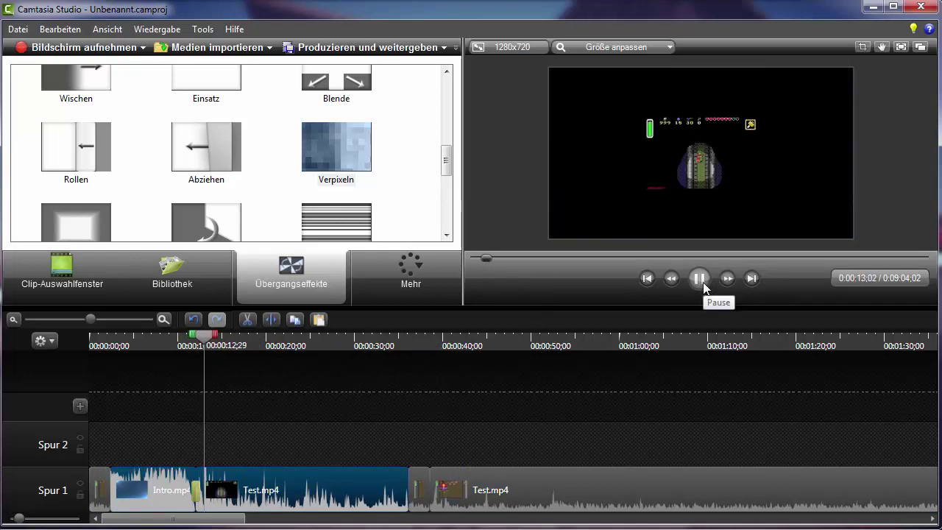
left_click(703, 282)
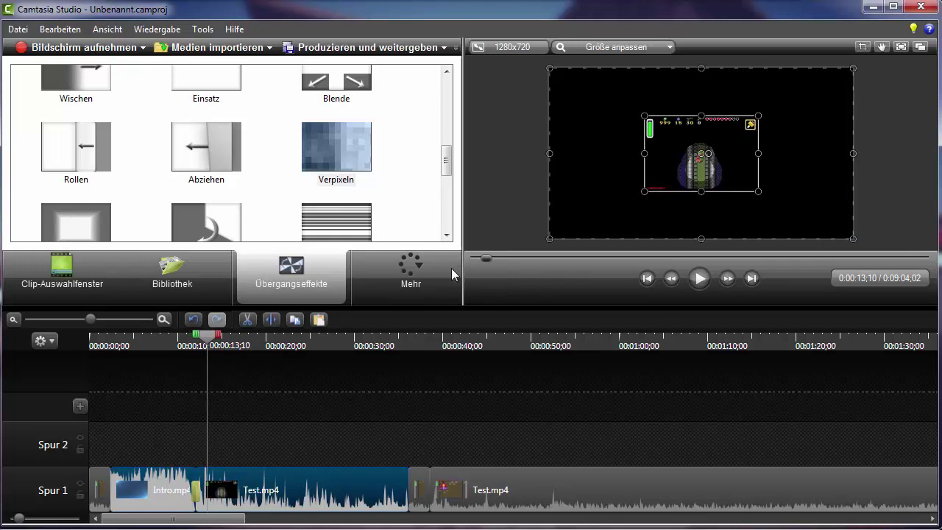
Step: Add the Verpixeln transition to the end of the last Test.mp4 clip, then return to 0:00:31,11 and the clip bin
left_click_drag(487, 258, 913, 262)
mouse_move(337, 151)
left_mouse_down()
mouse_move(768, 452)
mouse_move(856, 487)
left_mouse_up()
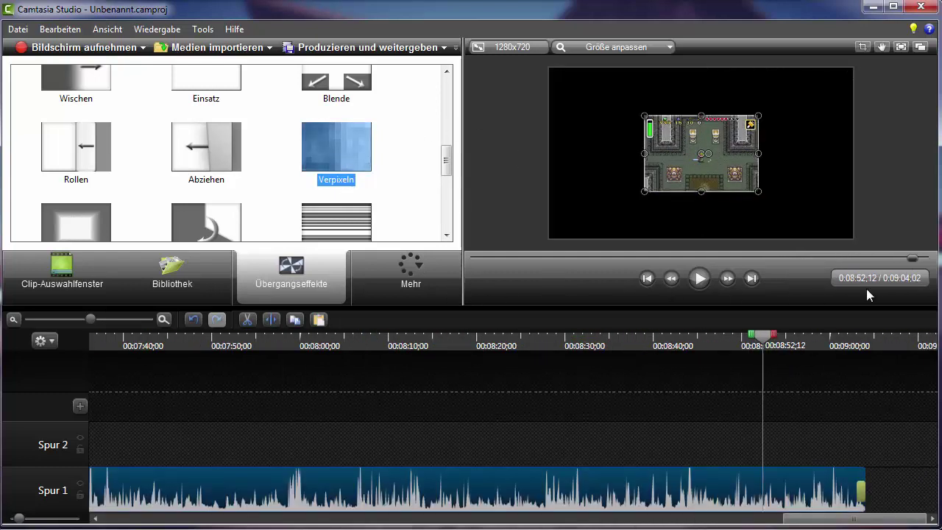
left_click_drag(917, 265, 525, 299)
left_click_drag(466, 303, 504, 294)
left_click(92, 269)
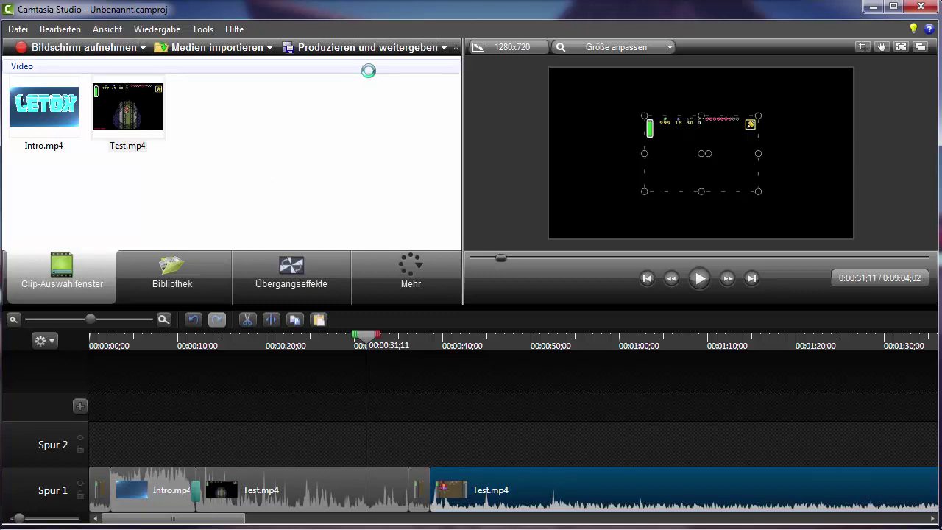
Step: Start producing the project and choose the 50% Videos production preset
left_click(329, 52)
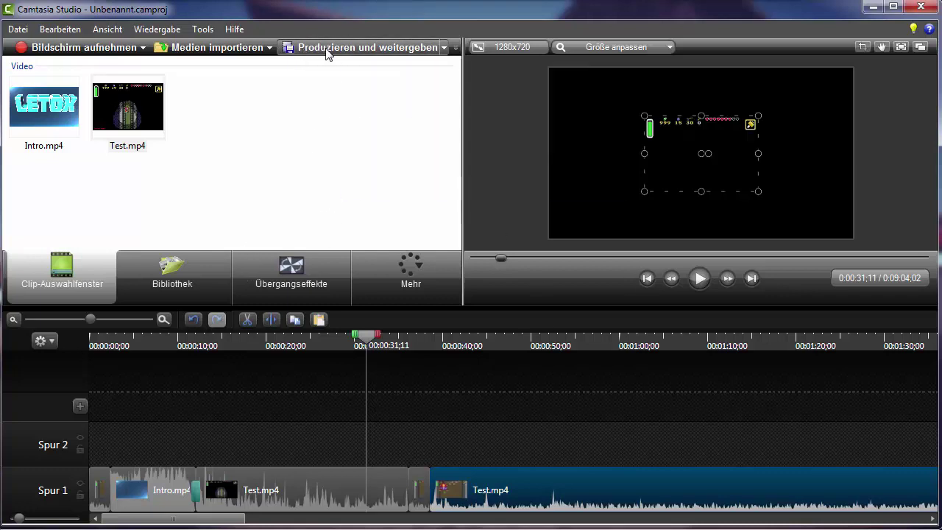
left_click(606, 137)
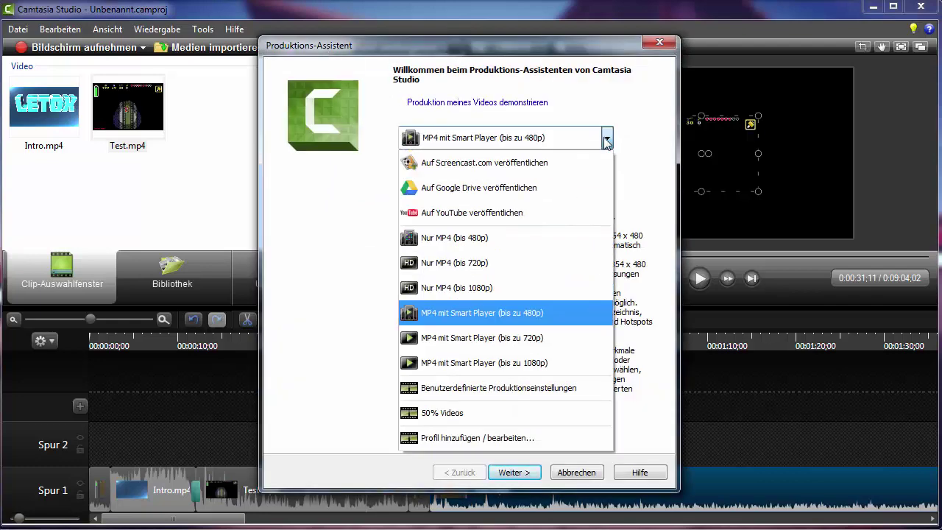
left_click(471, 419)
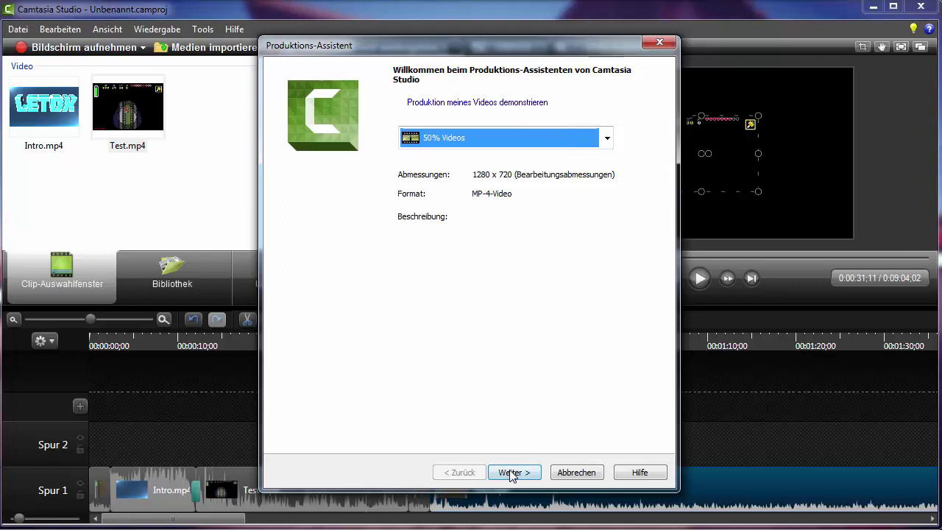
left_click(563, 140)
left_click(561, 141)
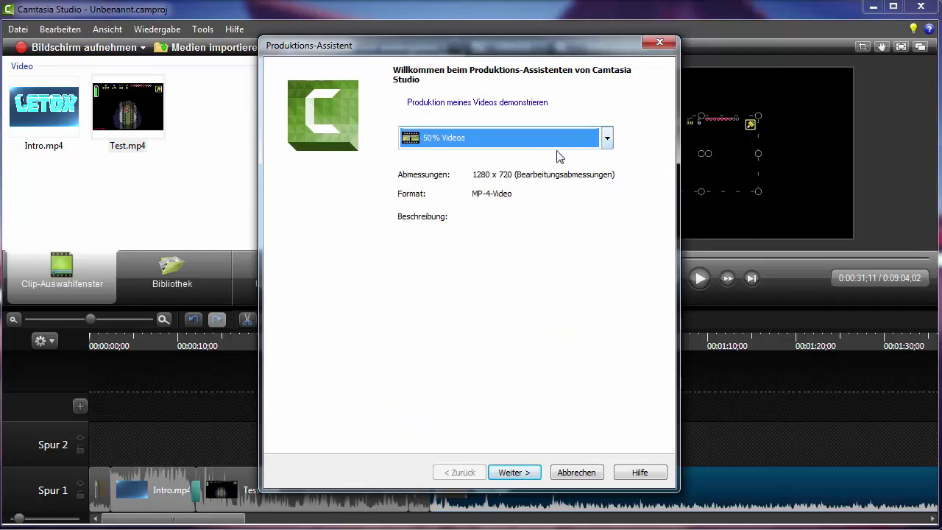
Step: Complete the production wizard to render the video, and reposition the rendering progress window slightly
left_click(514, 472)
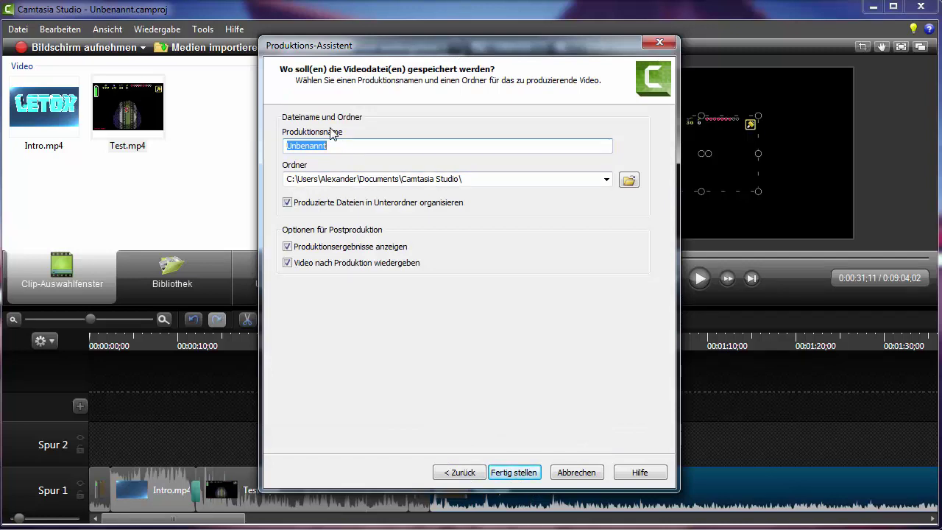
left_click(514, 473)
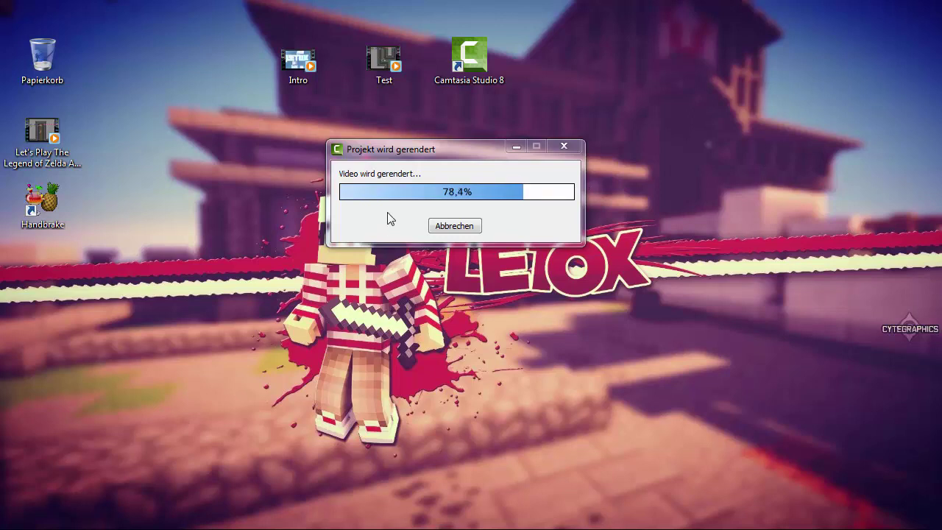
mouse_move(414, 145)
left_mouse_down()
mouse_move(421, 125)
mouse_move(401, 136)
left_mouse_up()
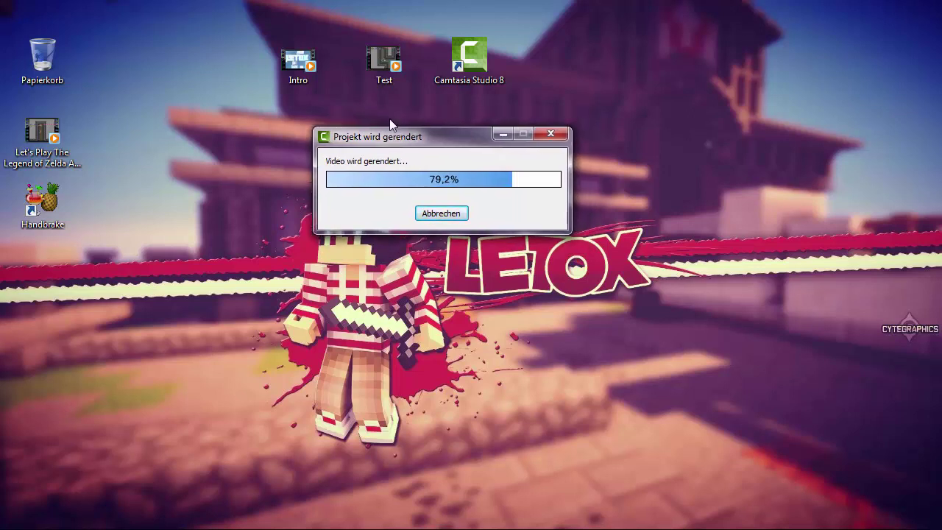
Step: Reposition the rendering progress window and rearrange the Camtasia Studio 8, Test and Handbrake icons on the desktop
mouse_move(477, 134)
left_mouse_down()
mouse_move(487, 111)
mouse_move(481, 118)
left_mouse_up()
left_click_drag(443, 49, 626, 63)
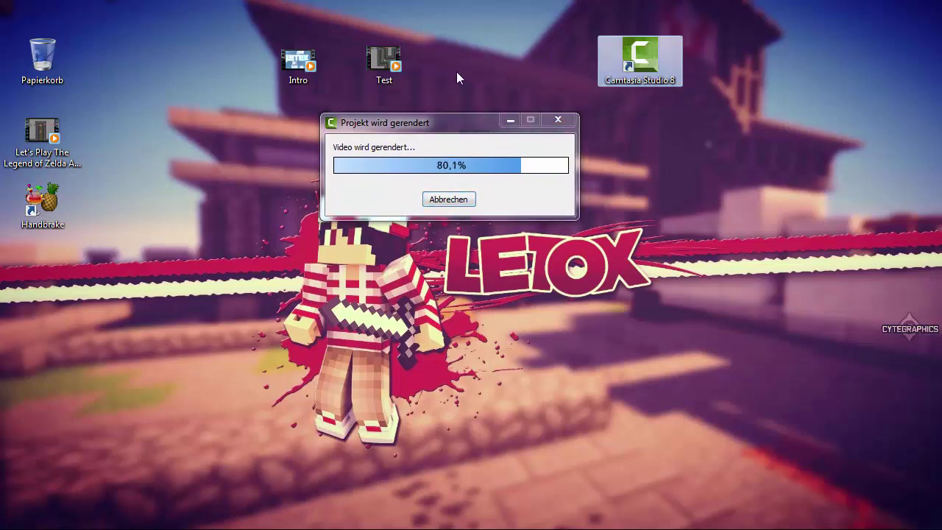
left_click_drag(384, 62, 464, 313)
left_click(488, 395)
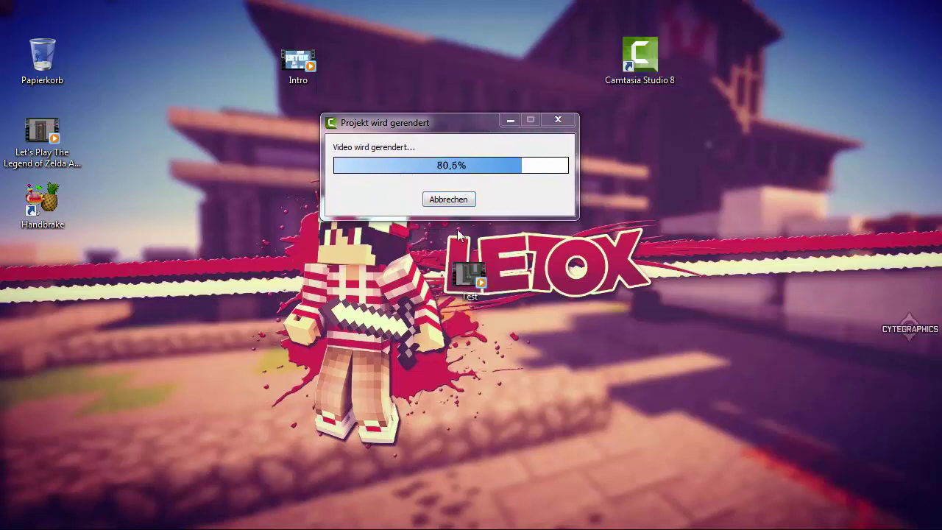
left_click(445, 286)
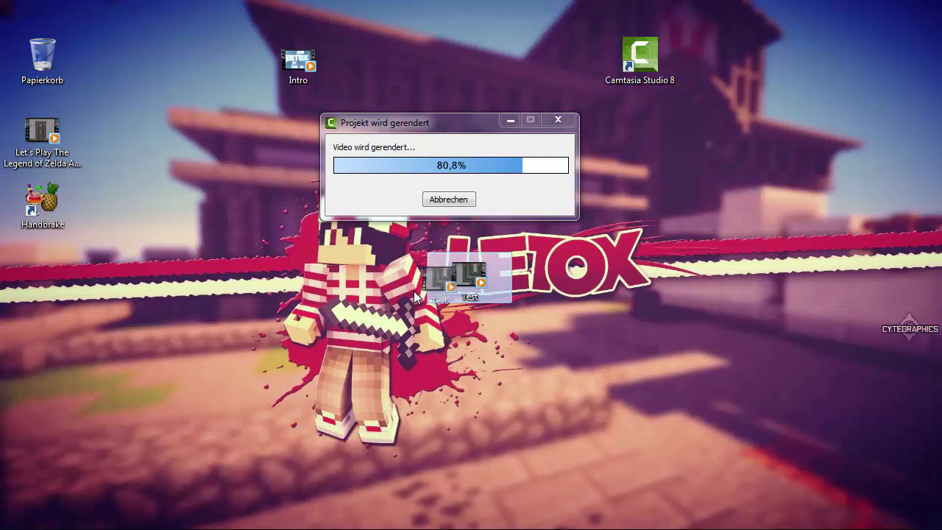
left_click(425, 331)
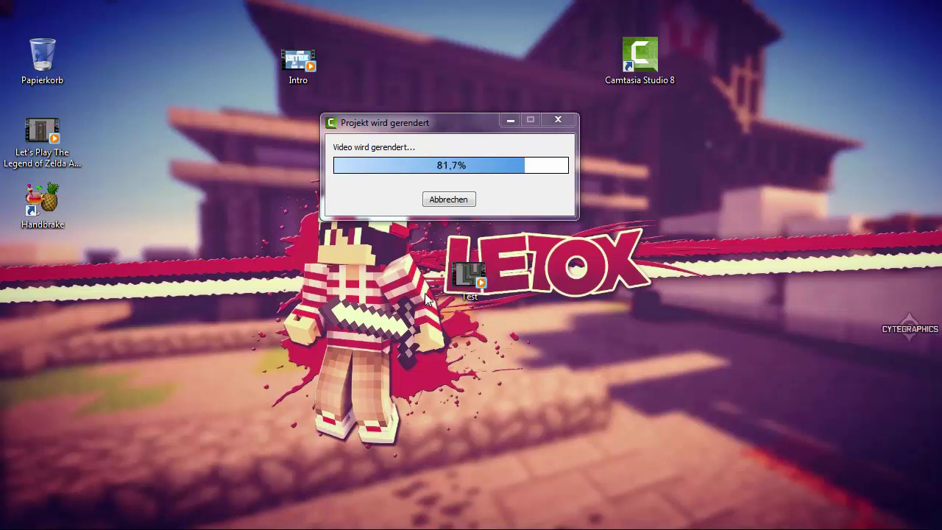
mouse_move(473, 290)
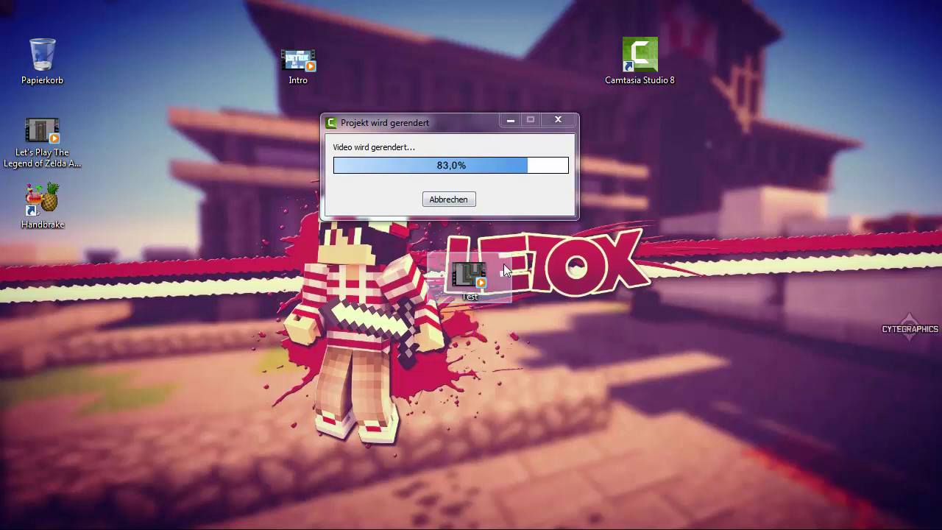
left_click_drag(292, 238, 571, 362)
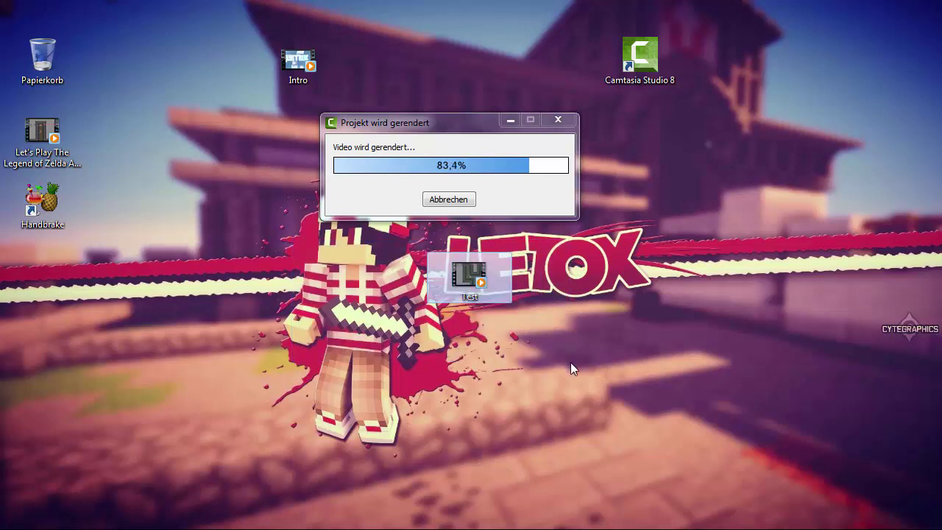
left_click(570, 363)
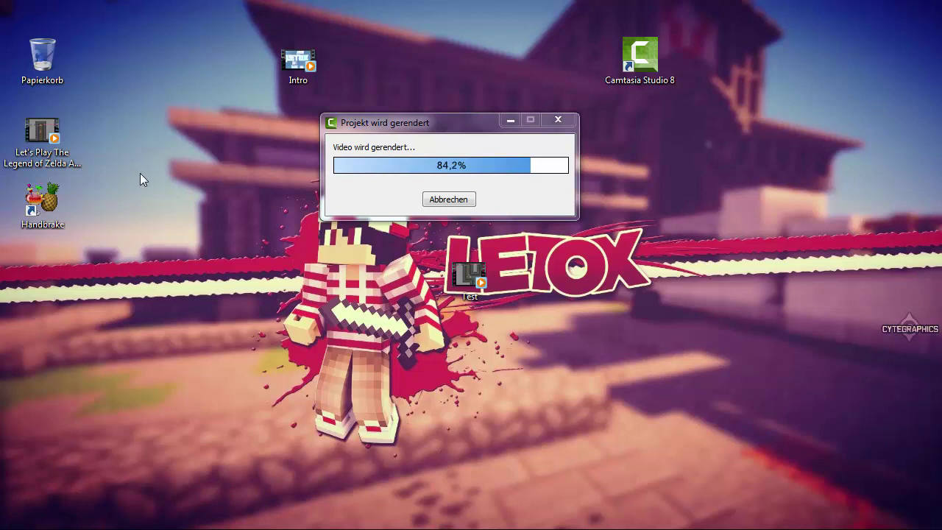
left_click_drag(67, 208, 154, 65)
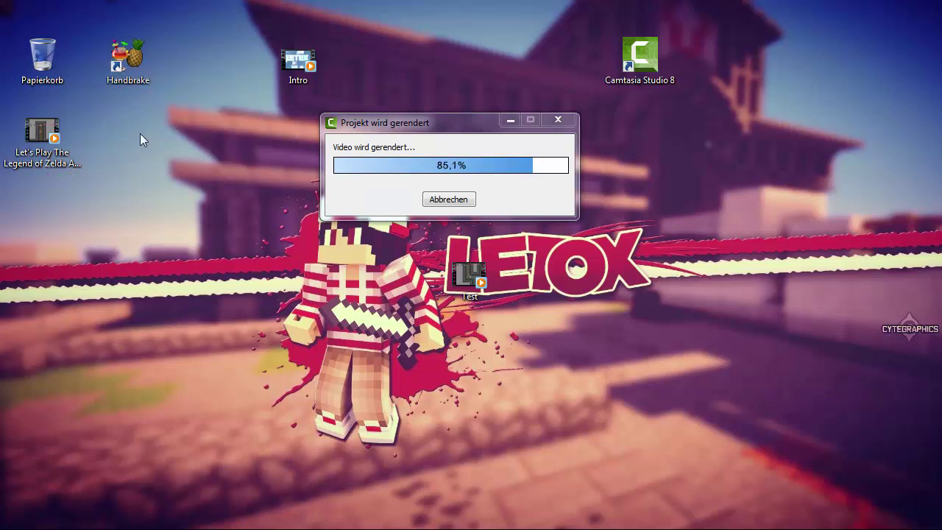
left_click(469, 153)
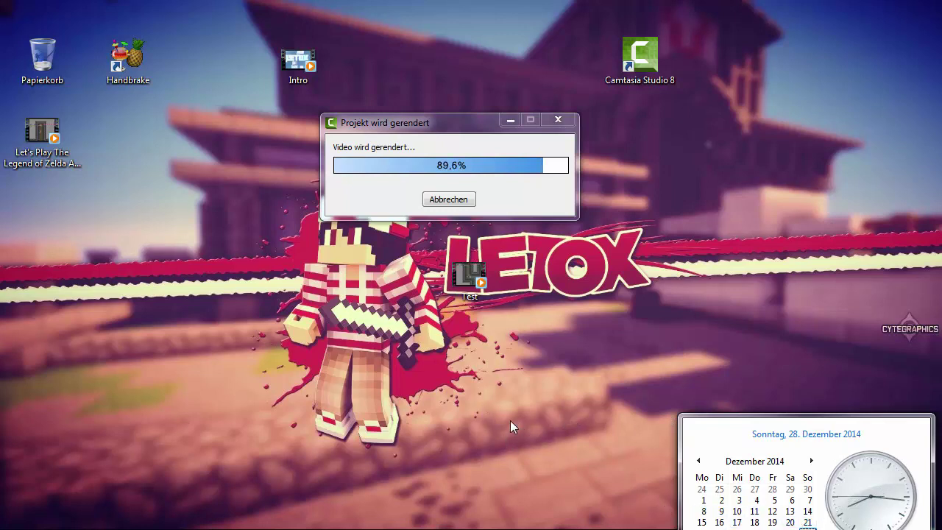
left_click(474, 409)
left_click_drag(362, 382, 627, 438)
left_click_drag(247, 379, 735, 206)
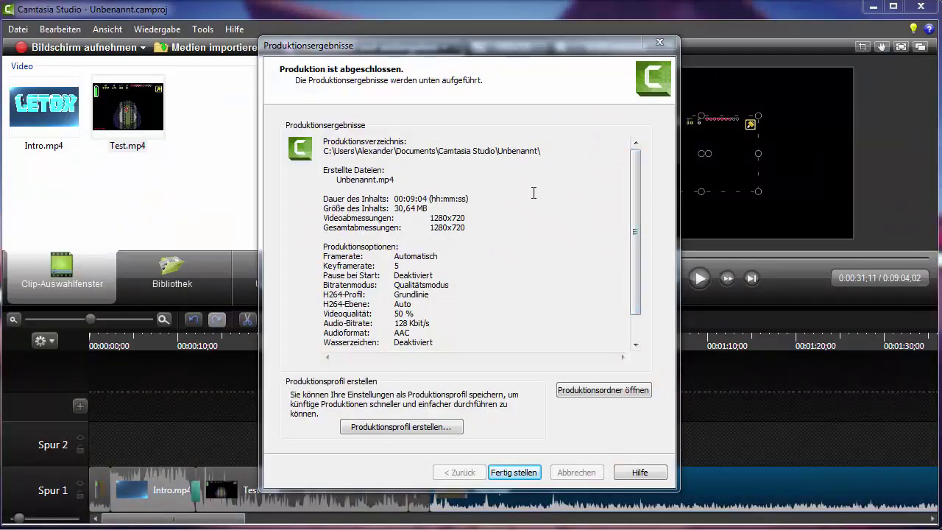
Step: Finish the production results dialog and close Camtasia Studio
left_click(510, 473)
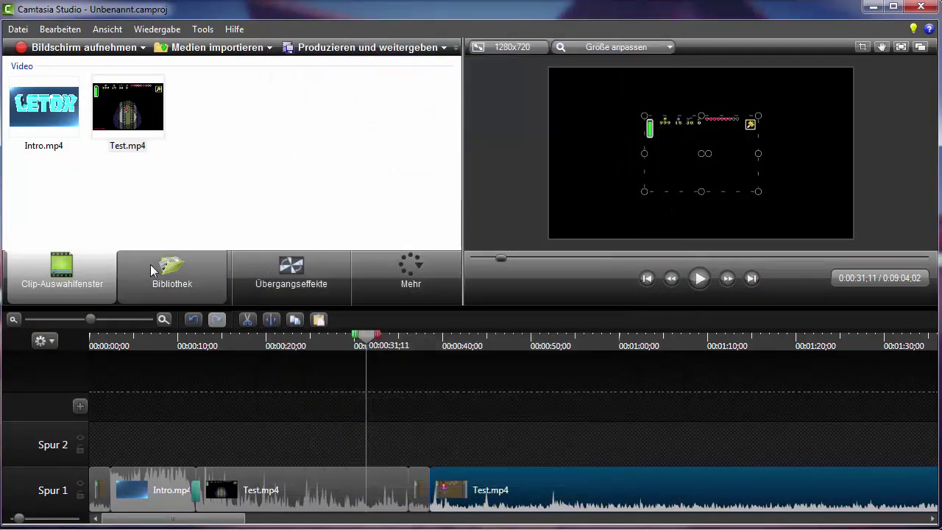
left_click(920, 6)
left_click(484, 308)
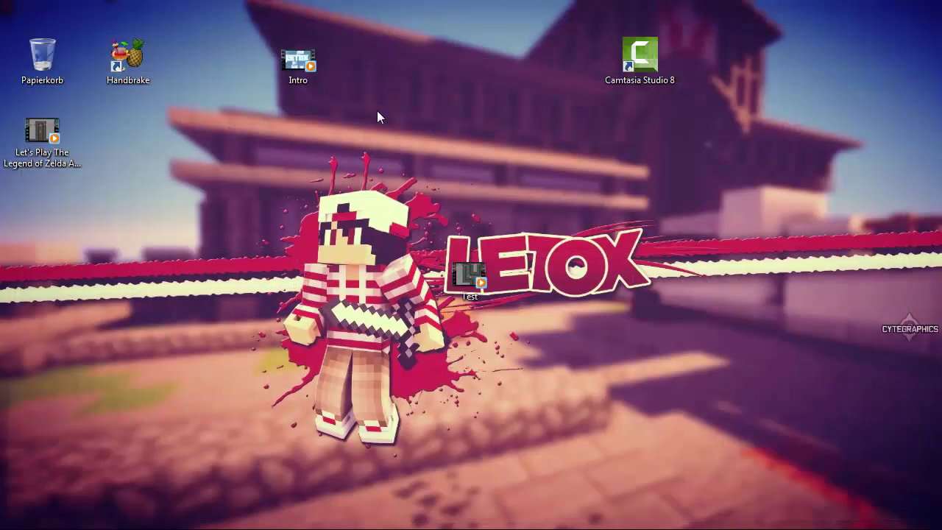
Step: Browse the computer's drives to the Unbenannt production folder inside Camtasia Studio in the user's documents
key("super")
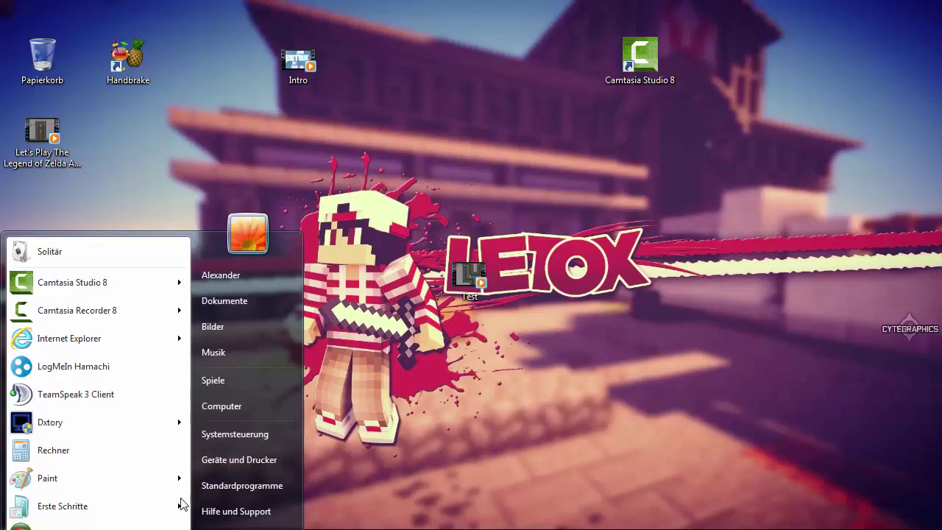
left_click(253, 407)
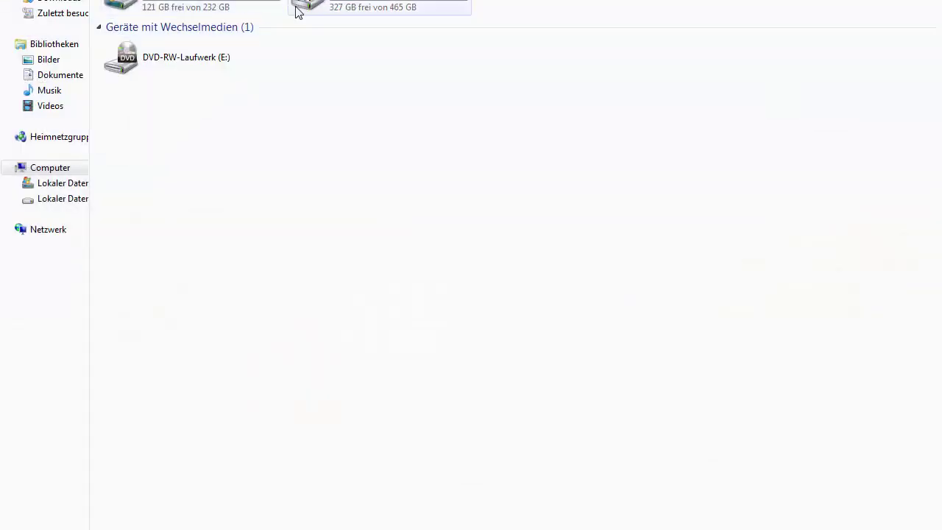
double_click(360, 6)
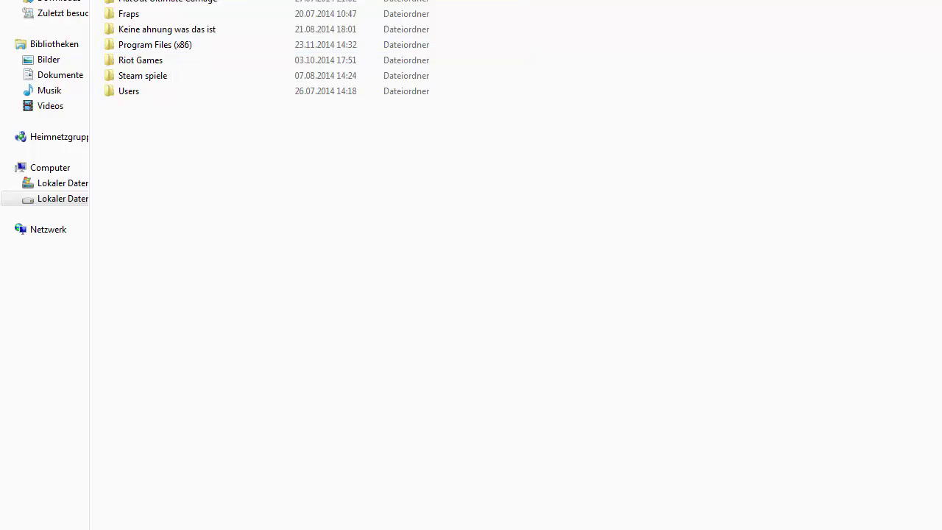
left_click(50, 167)
double_click(199, 12)
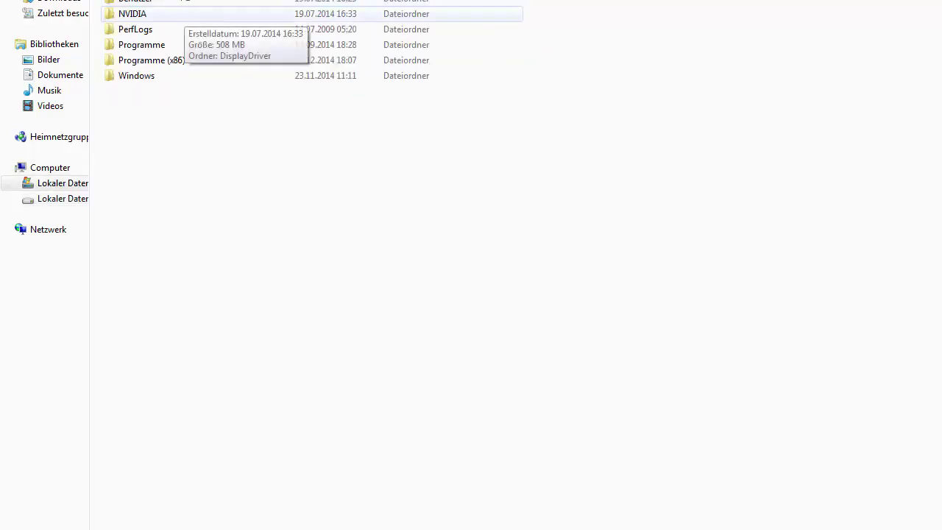
double_click(164, 2)
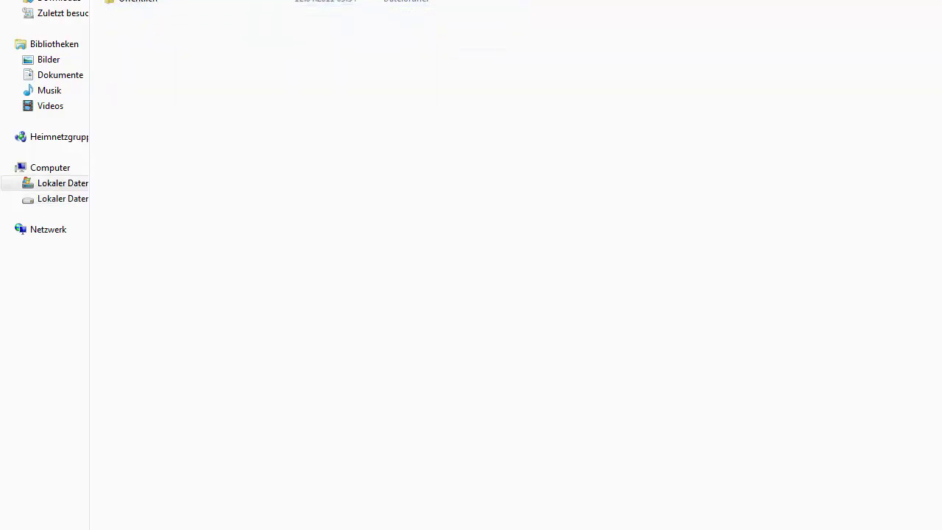
double_click(198, 61)
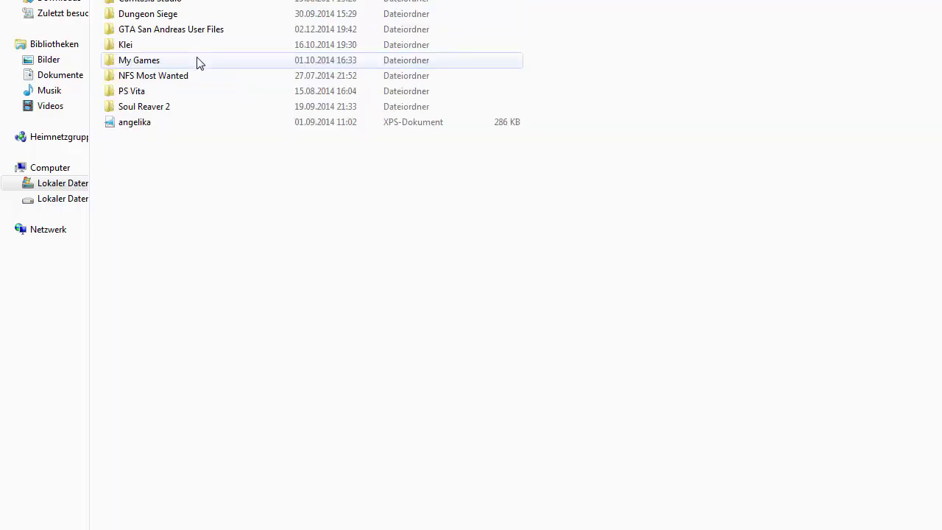
double_click(185, 4)
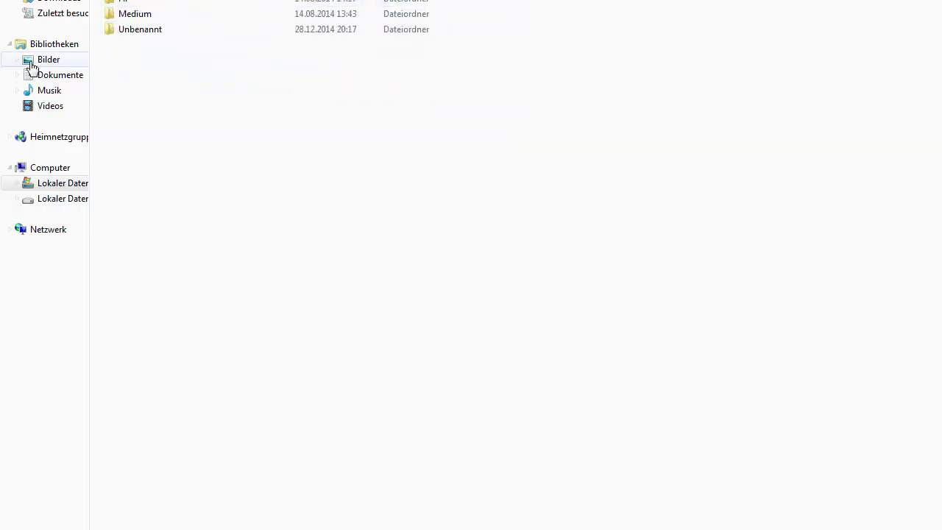
double_click(157, 33)
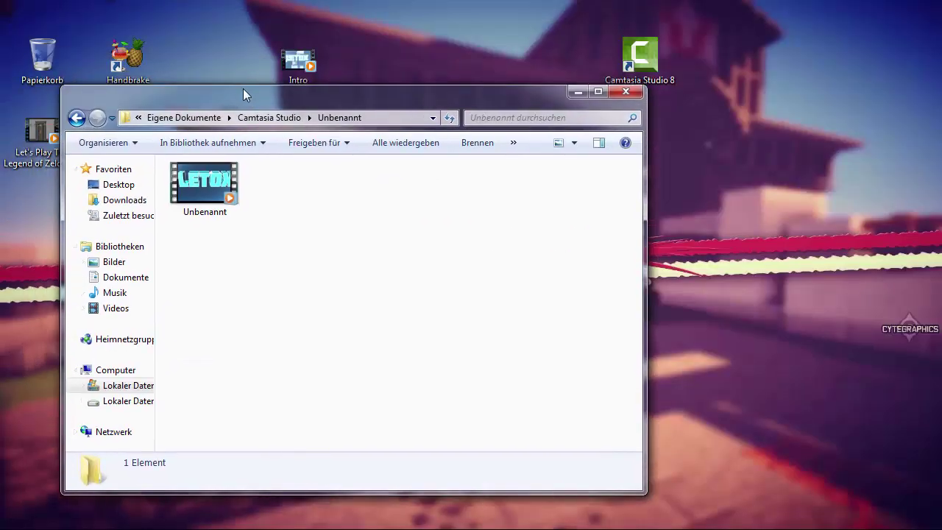
Step: Move the rendered Unbenannt video from its production folder to the desktop and close the folder window
left_click_drag(245, 95, 200, 45)
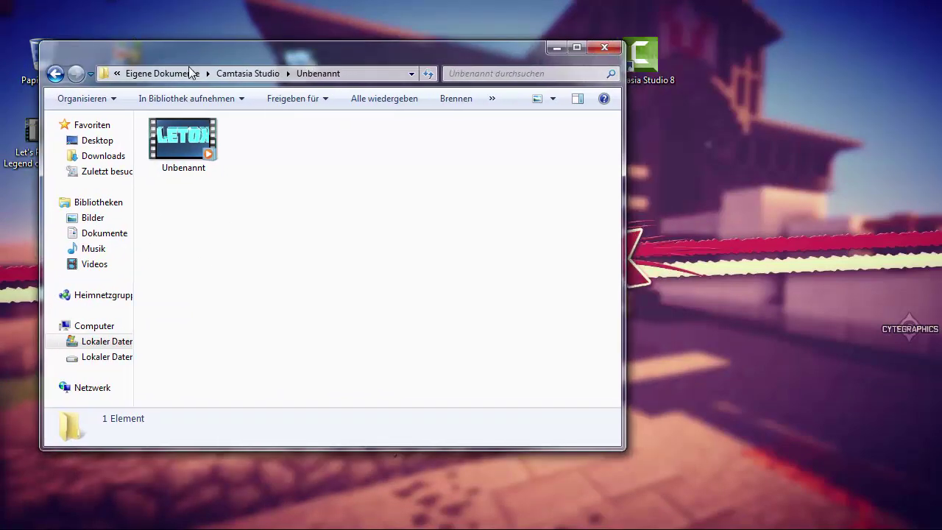
left_click_drag(183, 140, 750, 243)
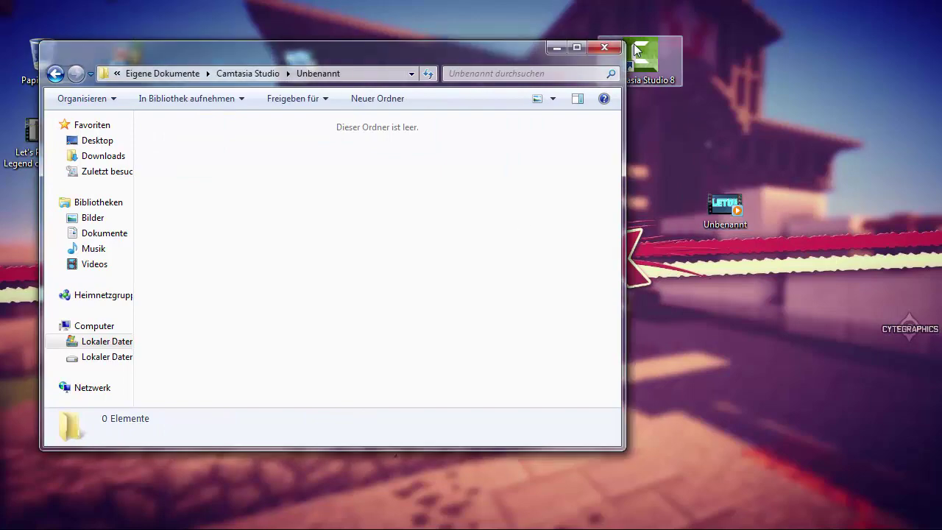
left_click(604, 47)
Step: Open the Unbenannt video from the desktop in VLC media player and reposition the player window
right_click(723, 206)
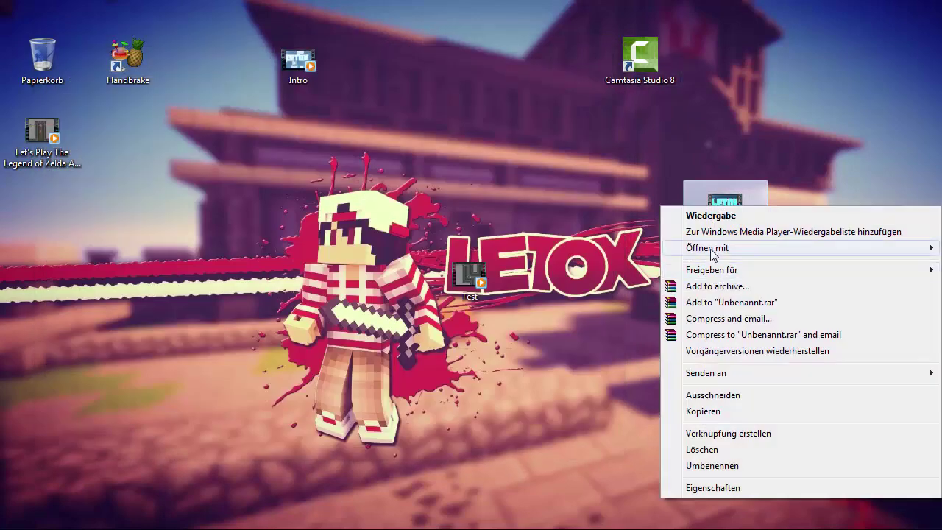
mouse_move(713, 254)
left_click(627, 262)
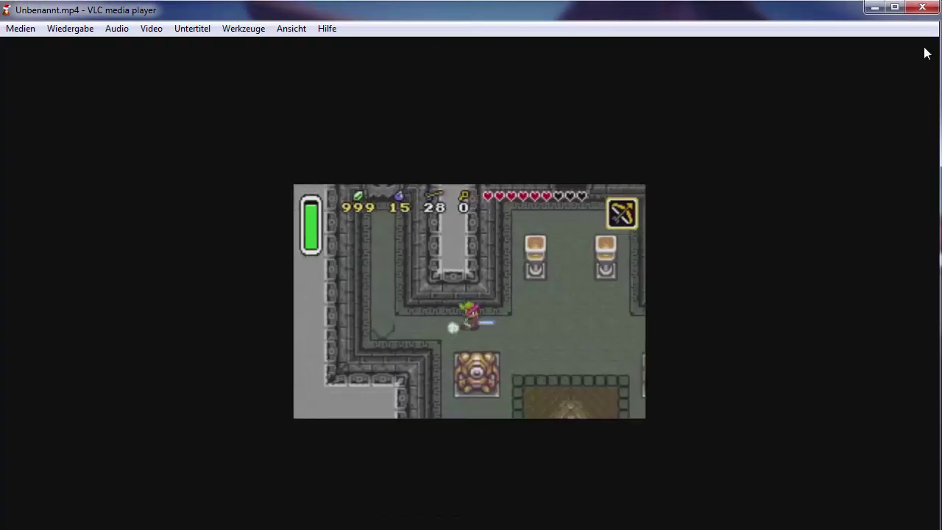
mouse_move(800, 13)
left_mouse_down()
mouse_move(799, 73)
mouse_move(787, 24)
mouse_move(793, 3)
left_mouse_up()
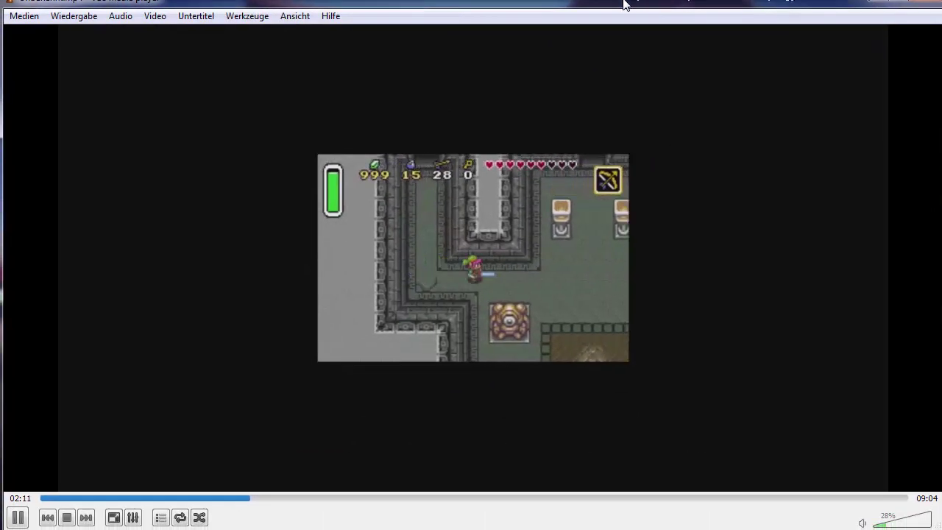
mouse_move(624, 5)
left_mouse_down()
mouse_move(609, 46)
mouse_move(604, 26)
mouse_move(616, 12)
left_mouse_up()
Step: Raise the playback volume to 78% and skip forward through the video, first to 03:36 and further on
scroll(593, 149, "up", 6)
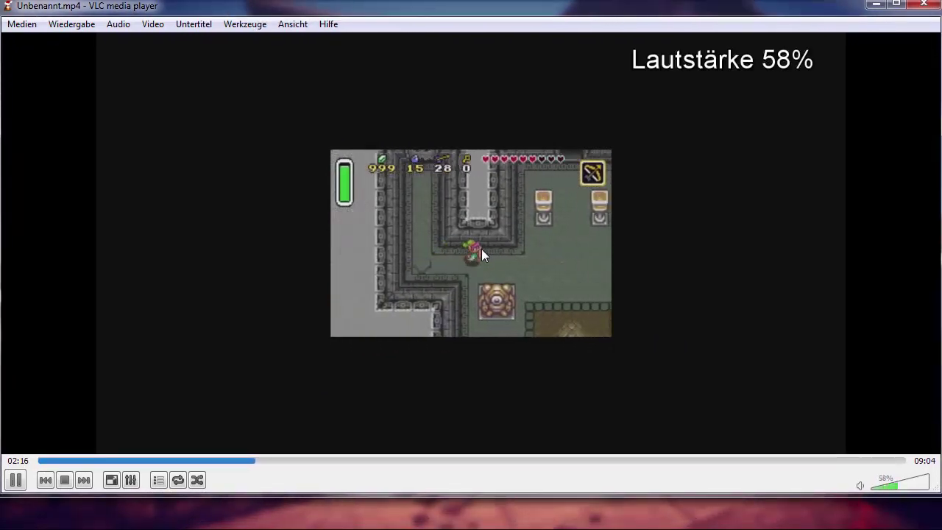
scroll(439, 350, "up", 4)
left_click(384, 461)
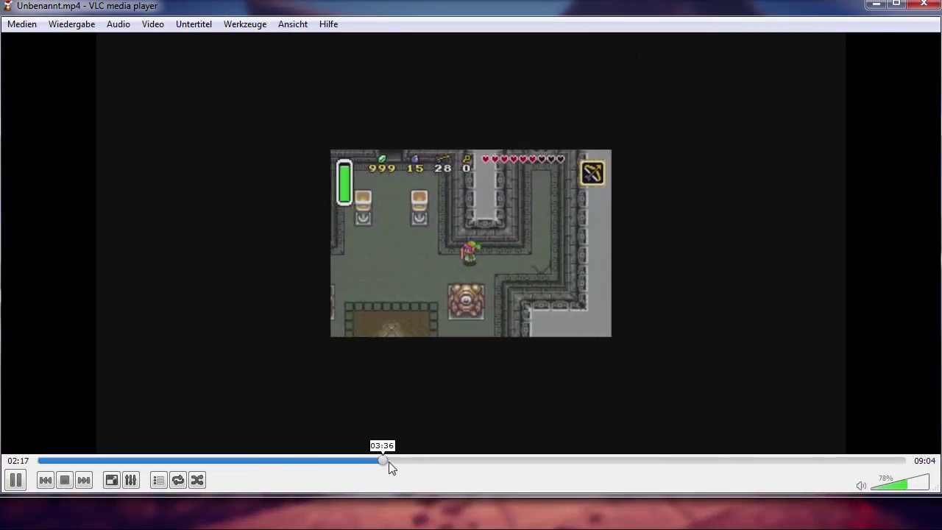
left_click(431, 463)
left_click(535, 462)
Step: Check the rendered video in full screen, return to windowed playback and resize the player window
double_click(488, 373)
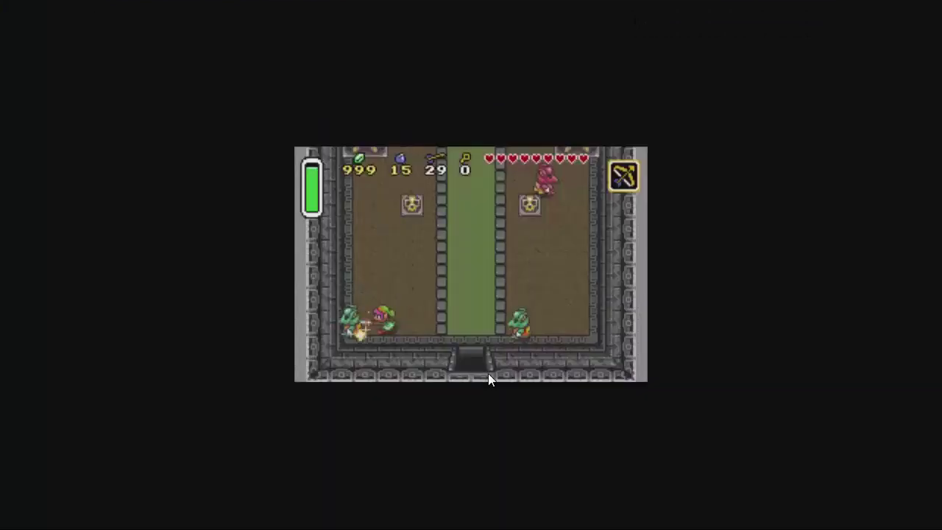
double_click(410, 418)
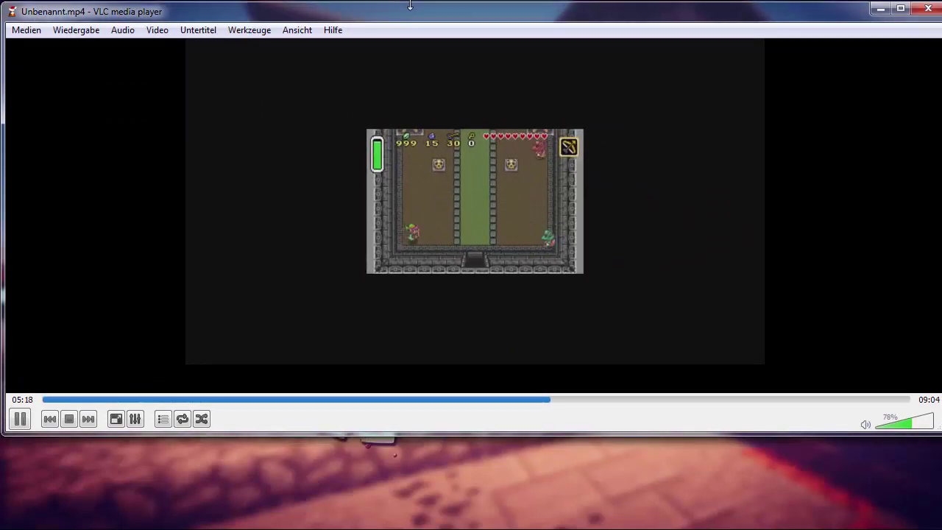
left_click_drag(437, 432, 427, 506)
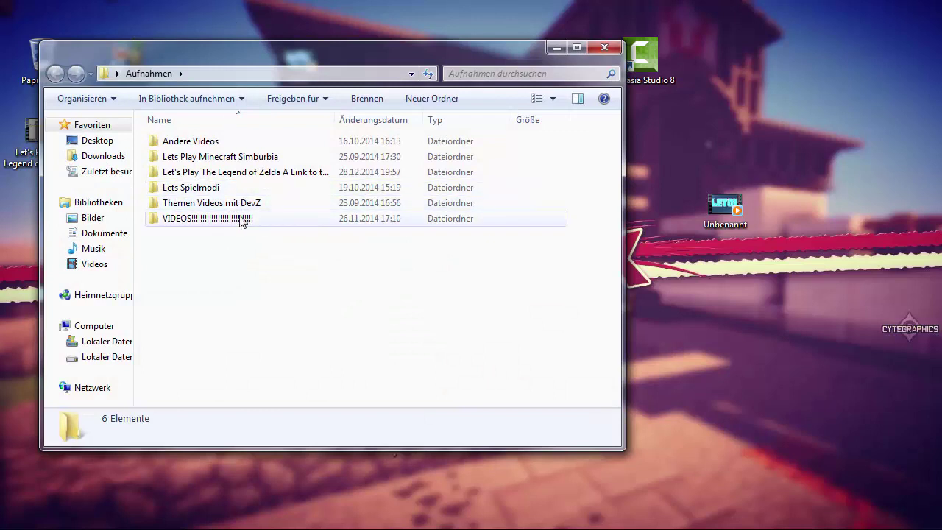
Step: Open the VIDEOS folder inside Aufnahmen and play the b (01) video in VLC media player
double_click(243, 219)
right_click(182, 145)
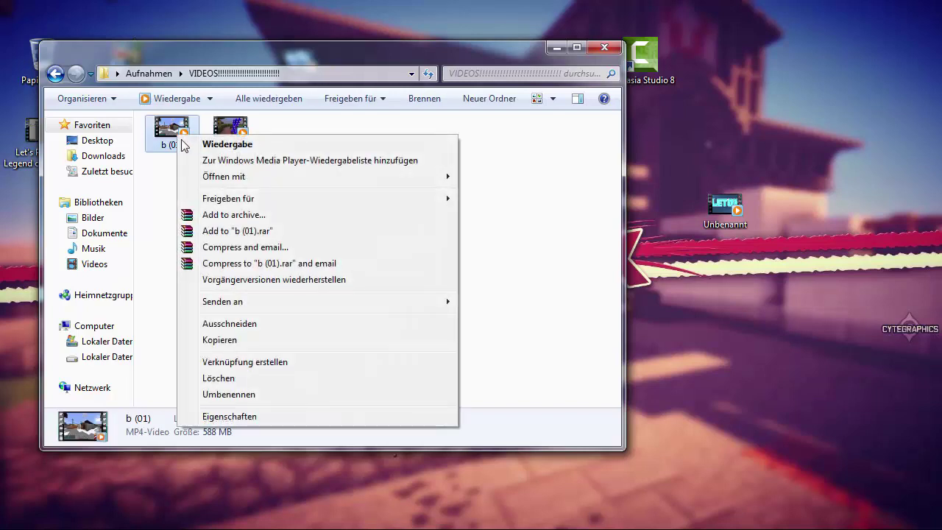
mouse_move(265, 178)
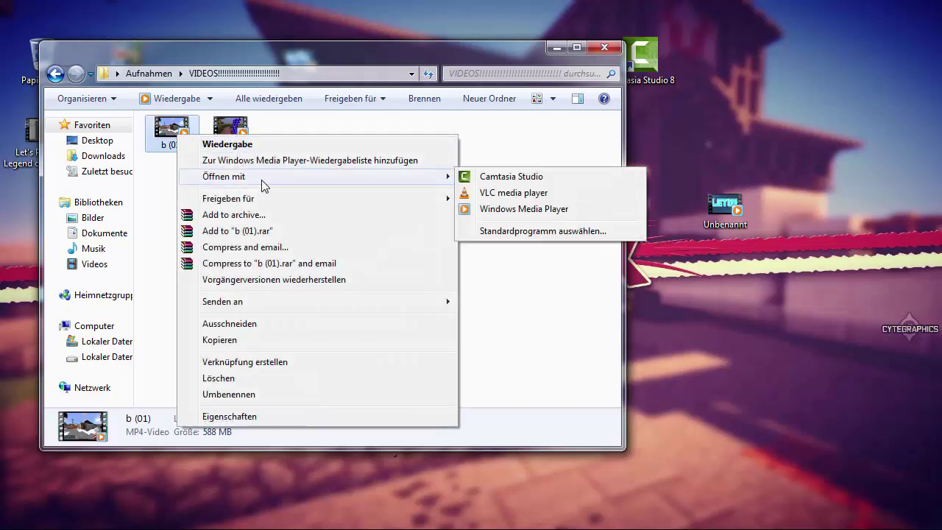
left_click(487, 199)
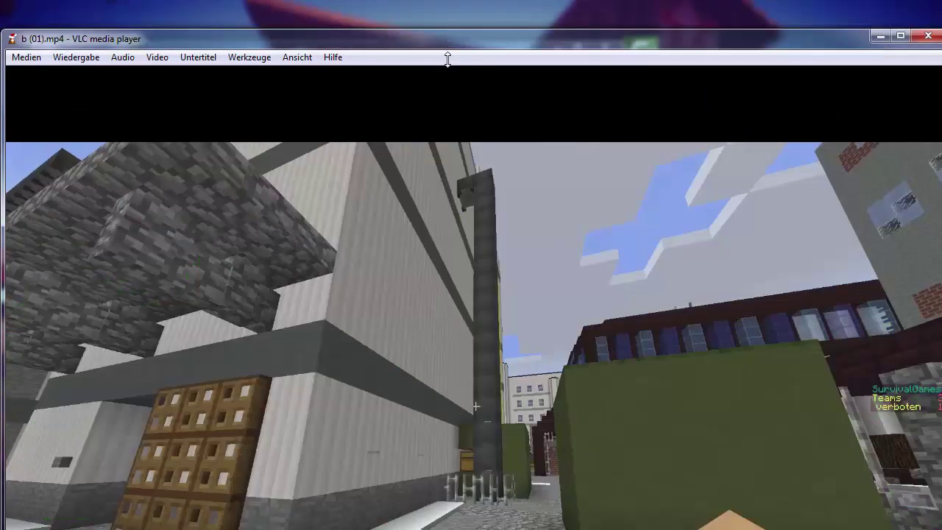